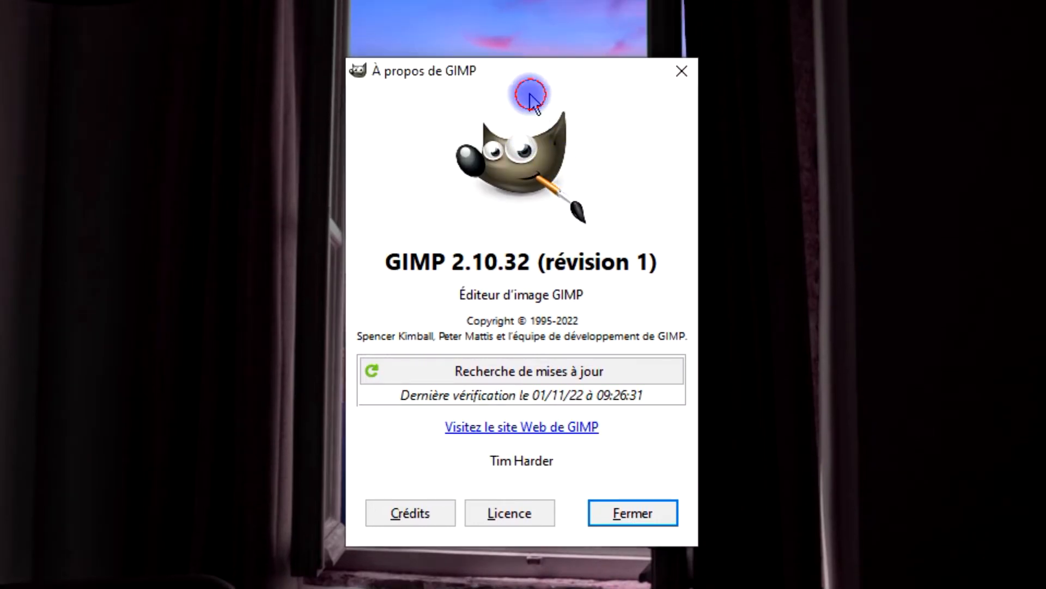
- Highlight the version number in the about dialog, and close the dialog
{"action": "left_click_drag", "start_coordinate": [385, 261], "coordinate": [531, 262]}
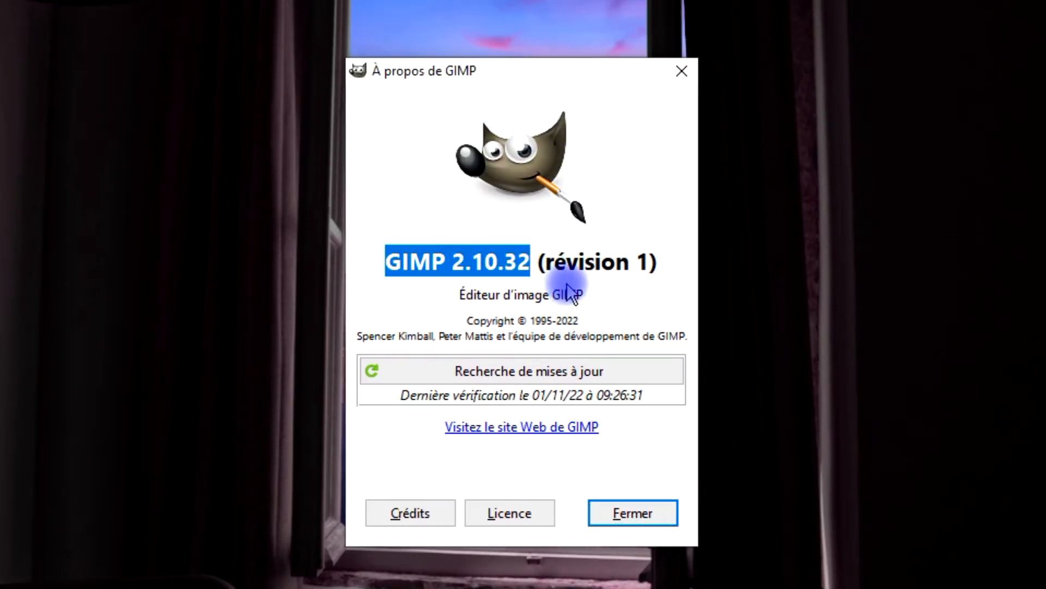
{"action": "left_click", "coordinate": [680, 72]}
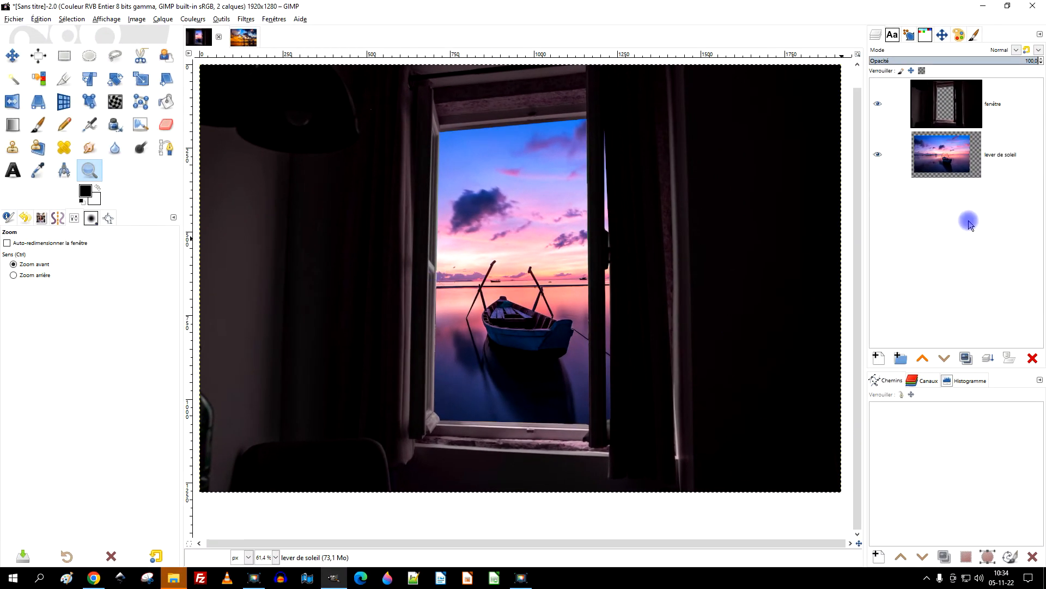
- Hide and show the "lever de soleil" layer again to examine the transparent opening of the window layer above it
{"action": "left_click", "coordinate": [878, 156]}
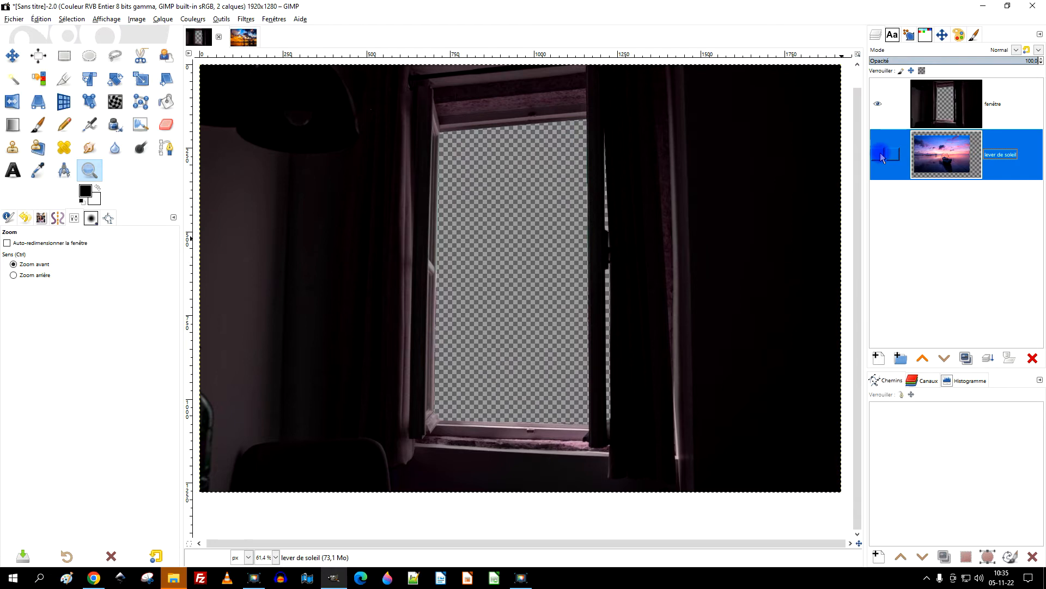
{"action": "left_click", "coordinate": [879, 155]}
{"action": "left_click", "coordinate": [881, 156]}
{"action": "left_click", "coordinate": [881, 156]}
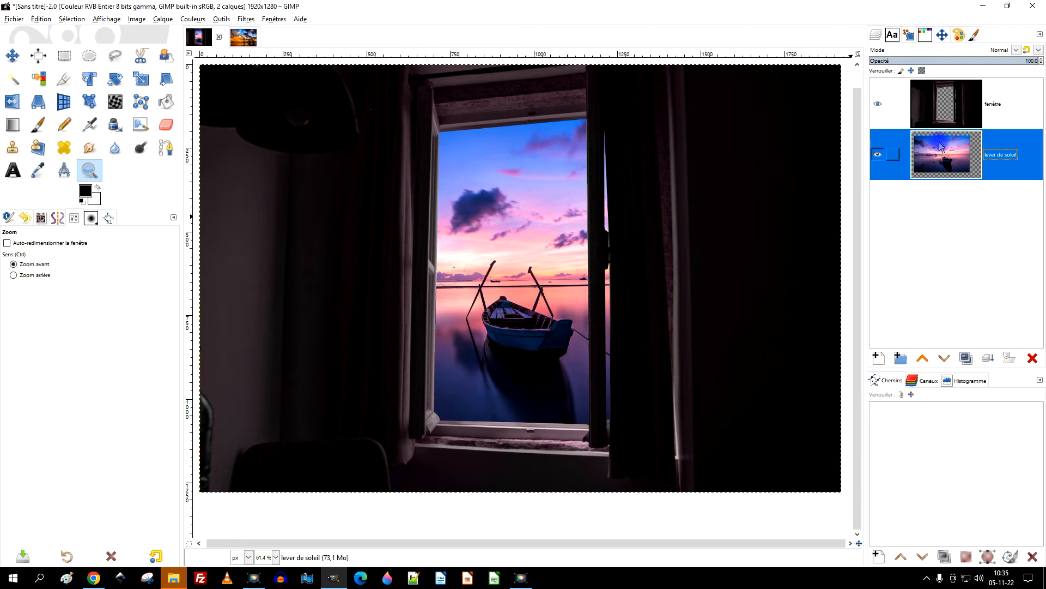
{"action": "left_click_drag", "start_coordinate": [940, 146], "coordinate": [525, 291]}
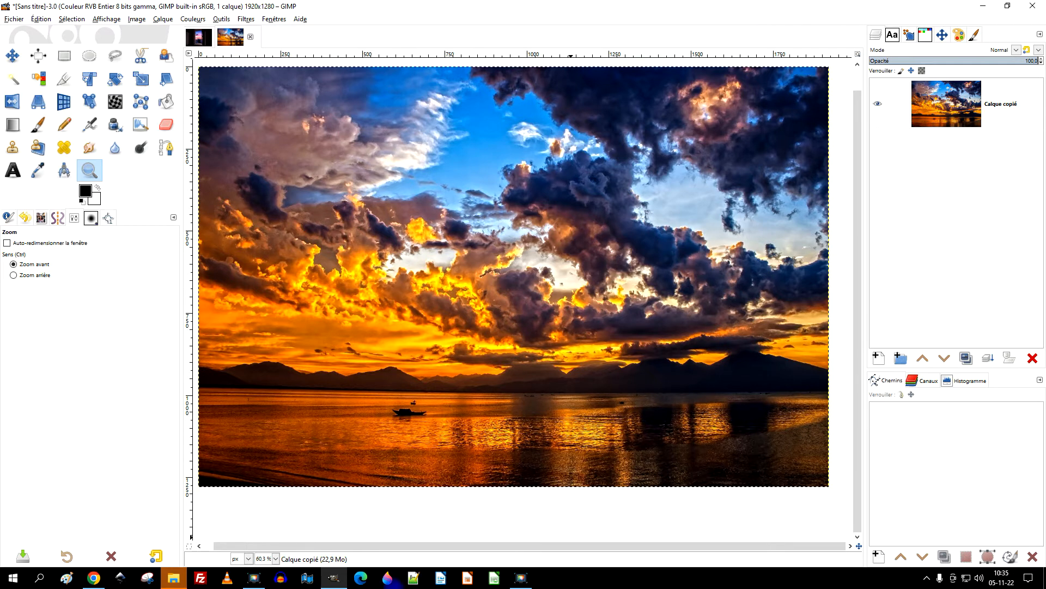
- Switch to the Pixabay page in the browser and open the window photo as a 5472×3648 PNG
{"action": "left_click", "coordinate": [983, 6]}
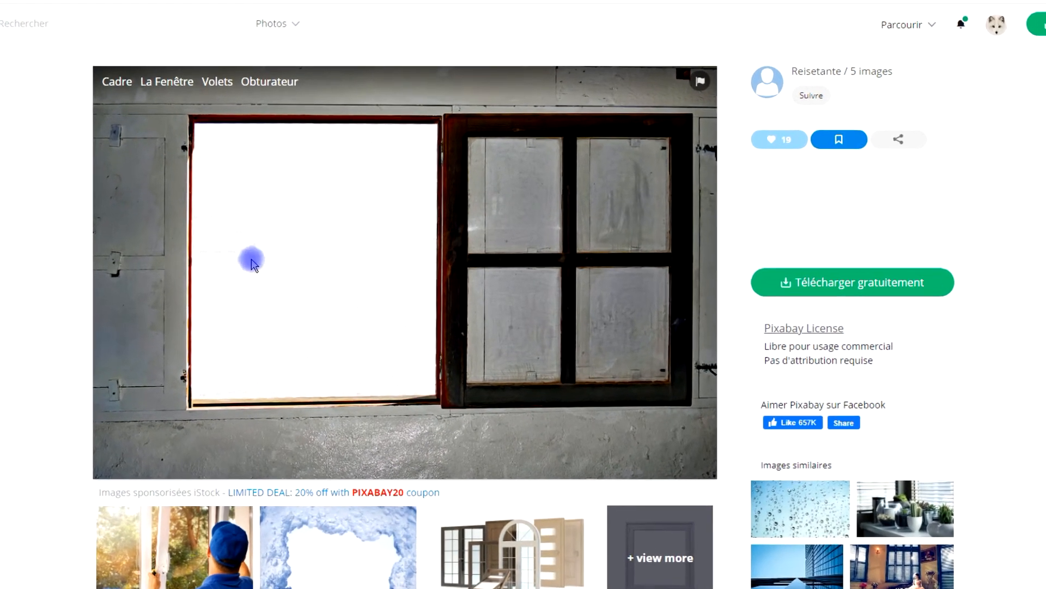
{"action": "left_click", "coordinate": [857, 286]}
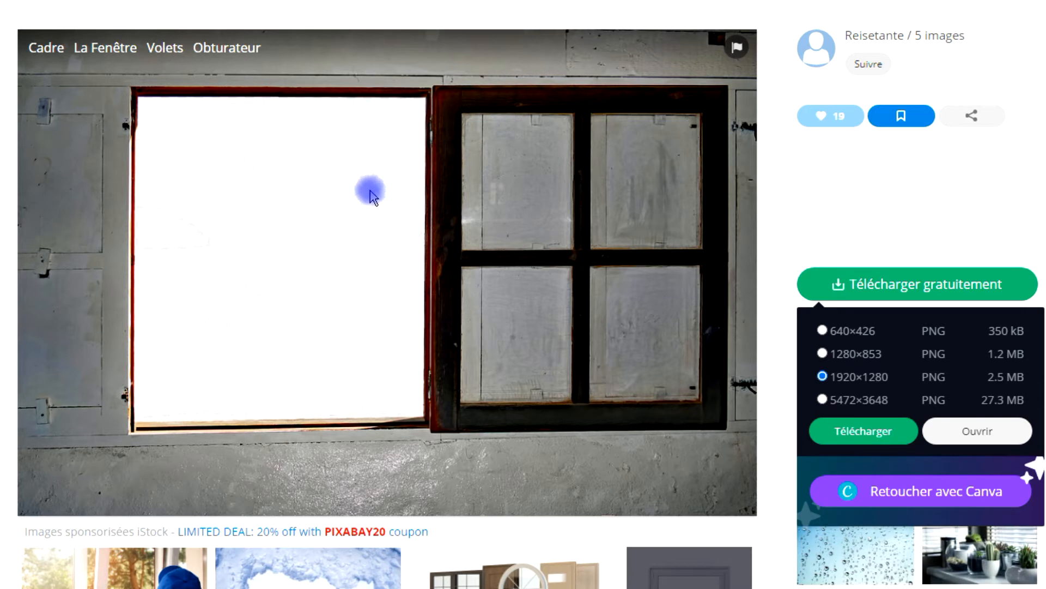
{"action": "left_click", "coordinate": [854, 406]}
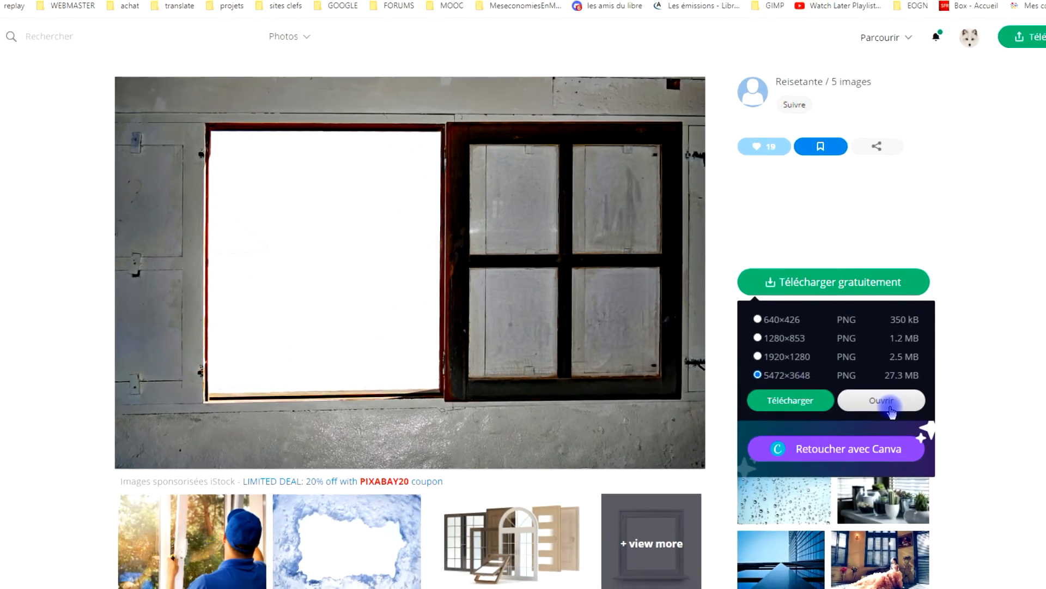
{"action": "left_click", "coordinate": [888, 408]}
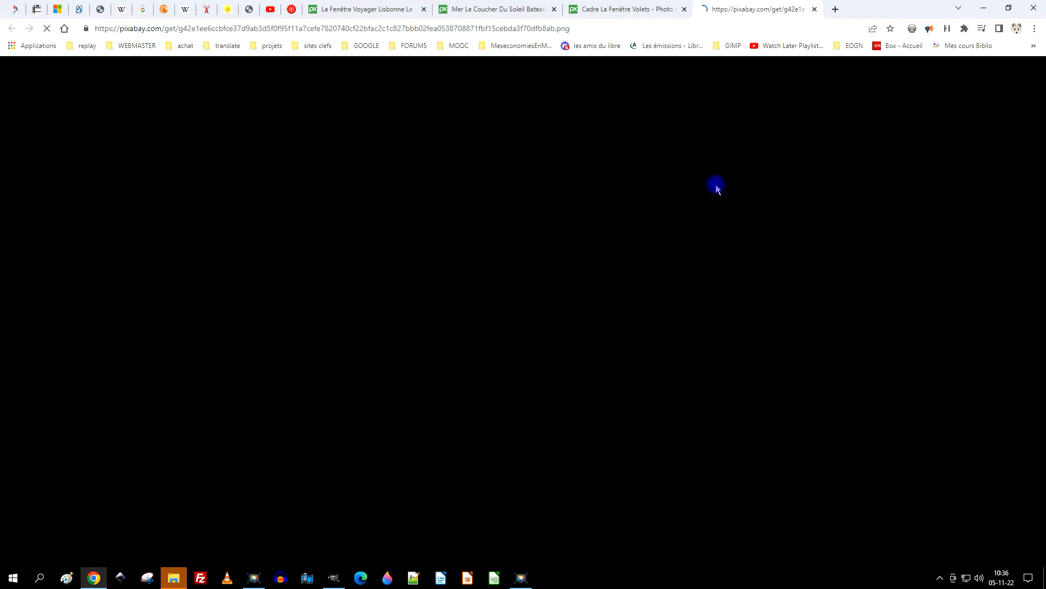
- Check the available download sizes on the photo's page again and return to the opened full-size image
{"action": "left_click", "coordinate": [642, 10]}
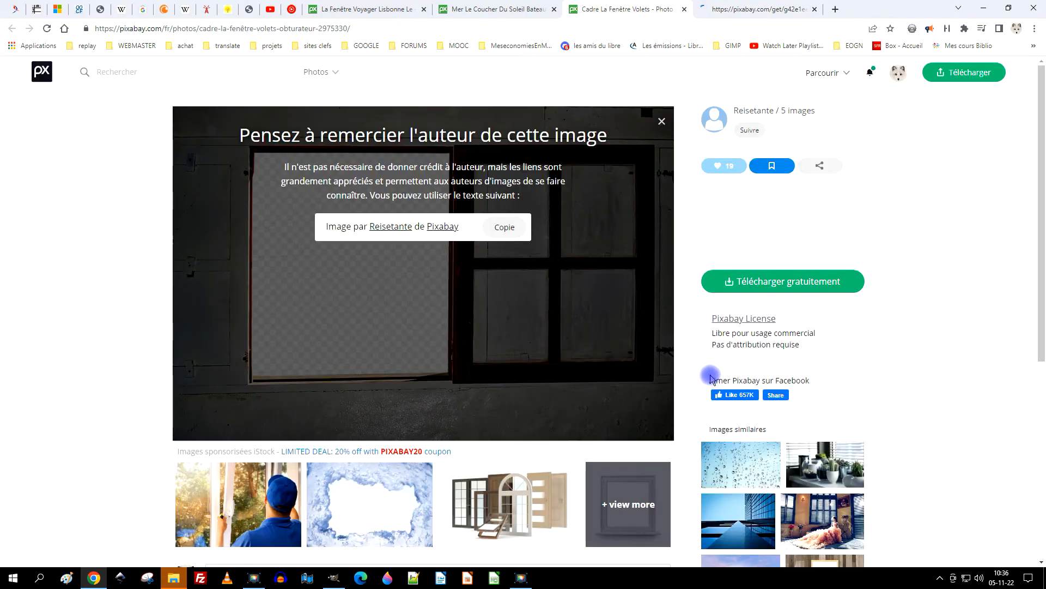
{"action": "left_click", "coordinate": [742, 281]}
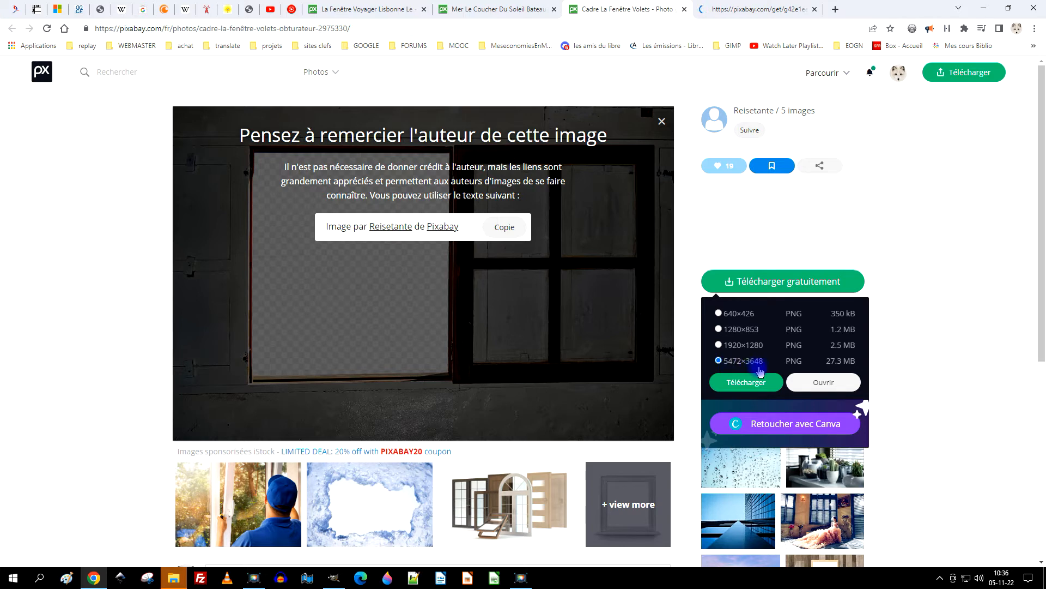
{"action": "left_click", "coordinate": [768, 7]}
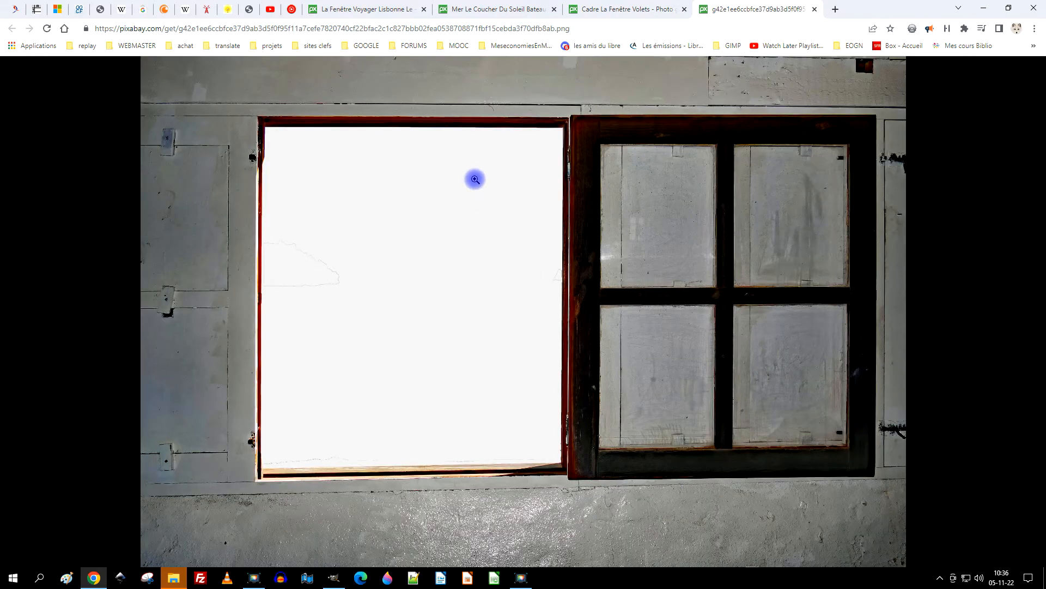
- Copy the full-size window image and paste it as a new layer into the sunset image in GIMP
{"action": "right_click", "coordinate": [475, 179]}
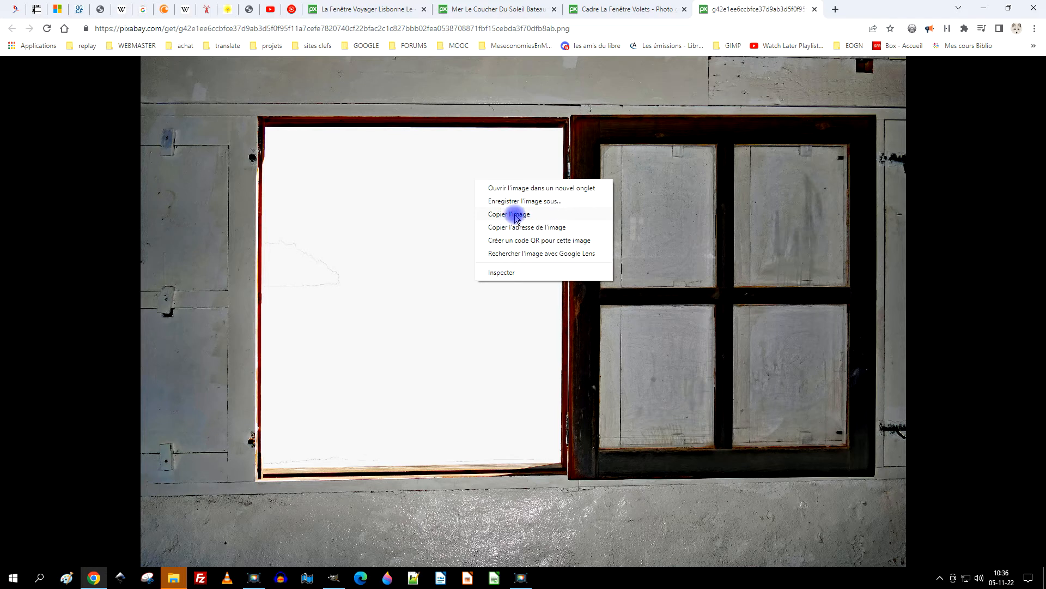
{"action": "left_click", "coordinate": [543, 217]}
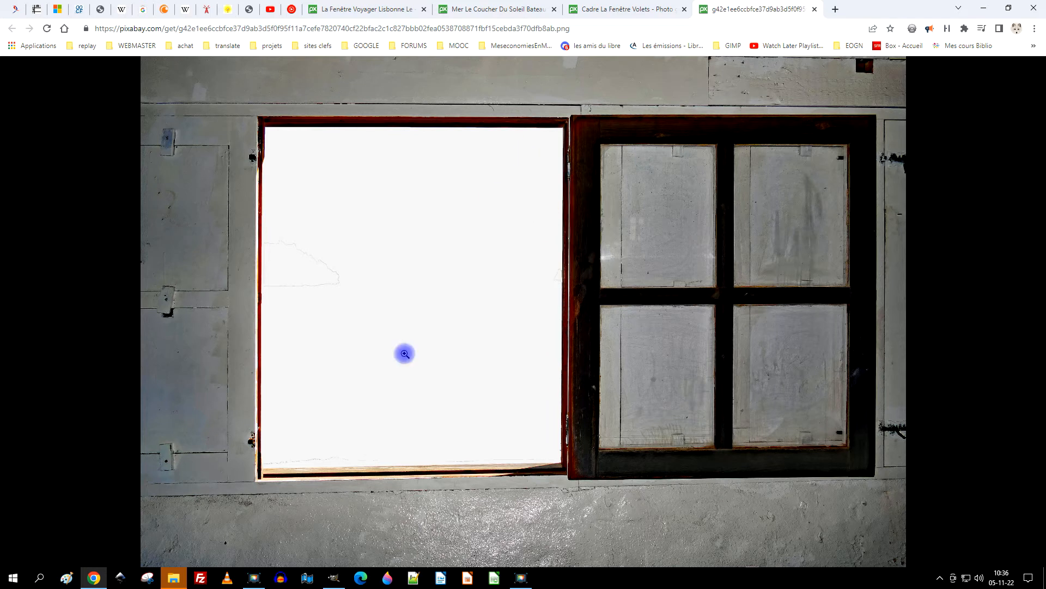
{"action": "left_click", "coordinate": [334, 577]}
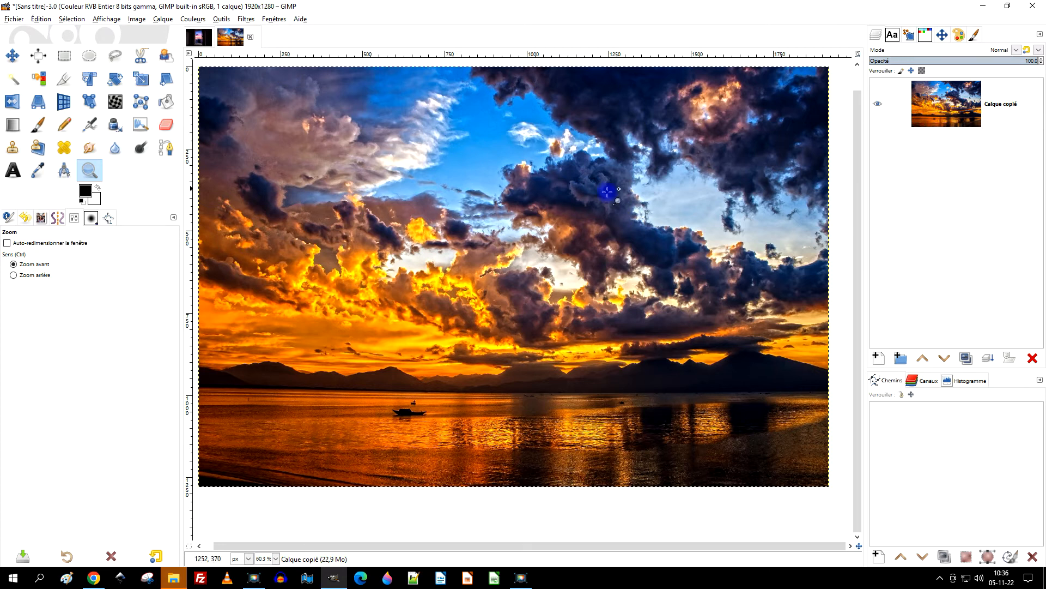
{"action": "left_click", "coordinate": [41, 19]}
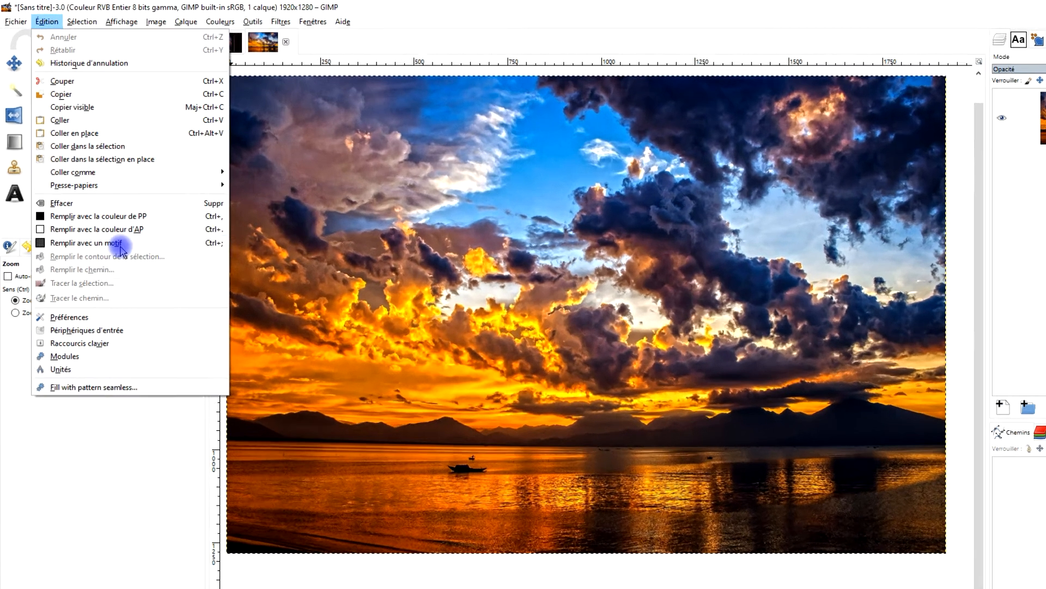
{"action": "mouse_move", "coordinate": [138, 151]}
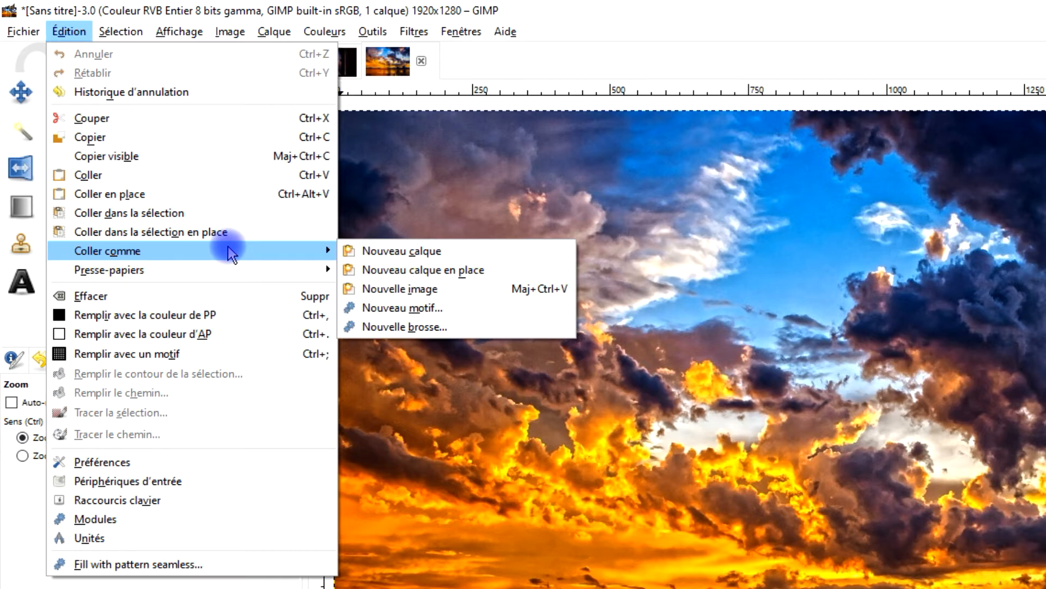
{"action": "left_click", "coordinate": [392, 250]}
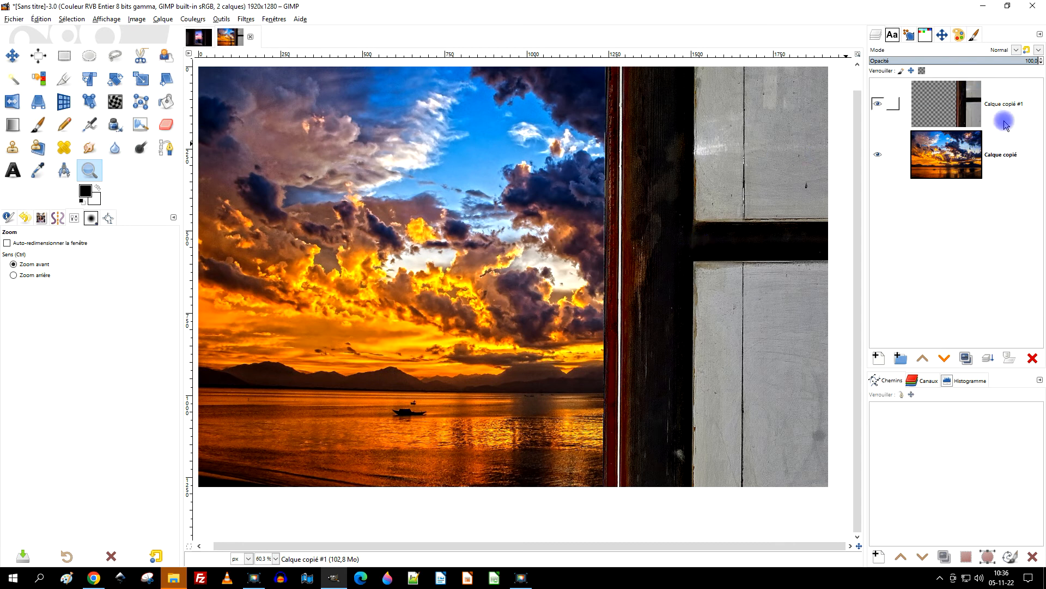
- Rename the sunset layer "soleil" and the pasted window layer "fenêtre"
{"action": "double_click", "coordinate": [998, 154]}
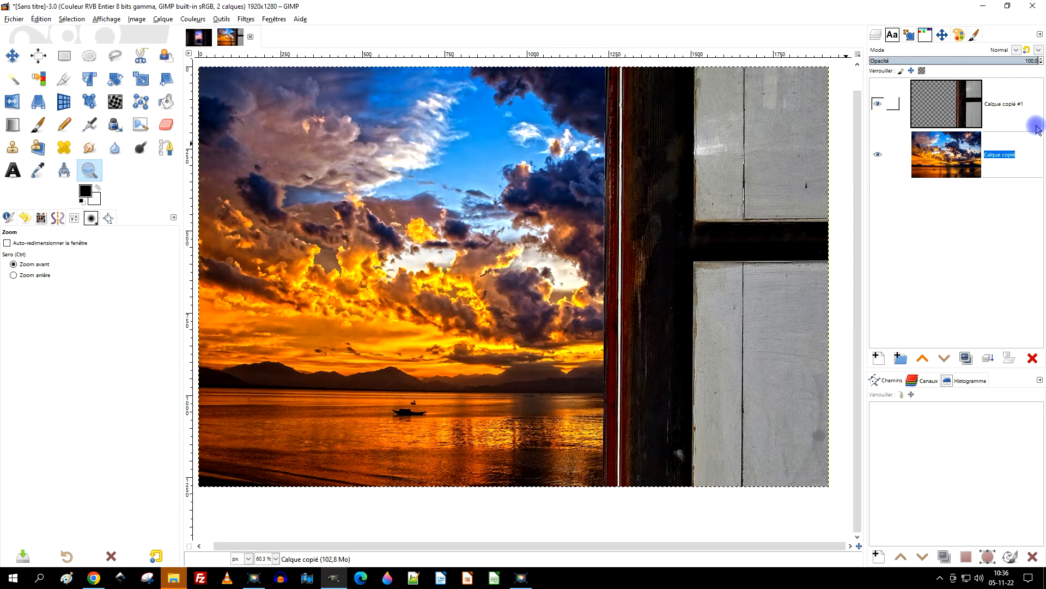
{"action": "type", "text": "soleil"}
{"action": "key", "text": "Return"}
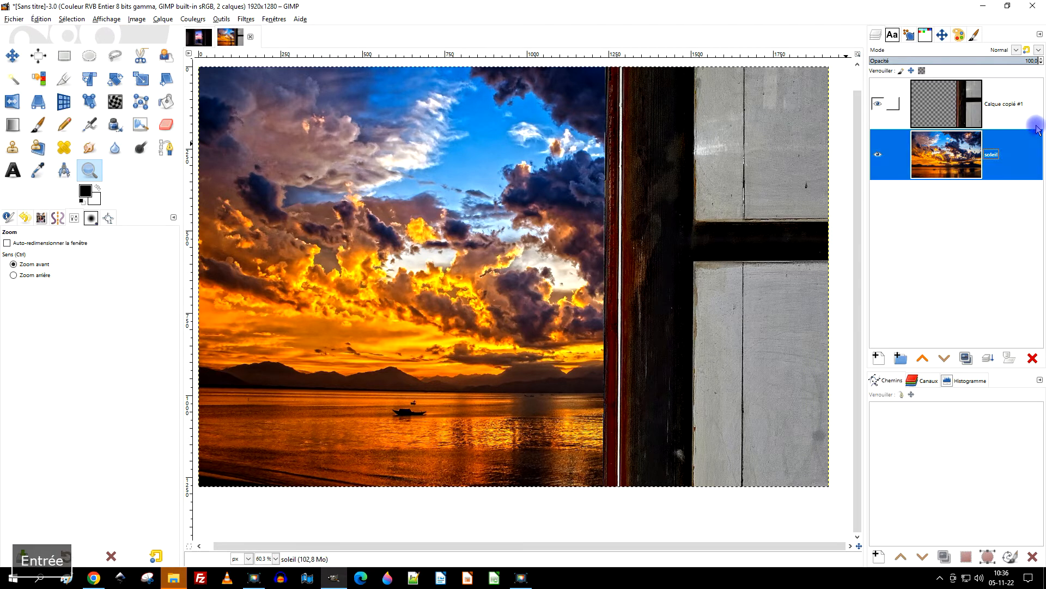
{"action": "double_click", "coordinate": [1018, 104]}
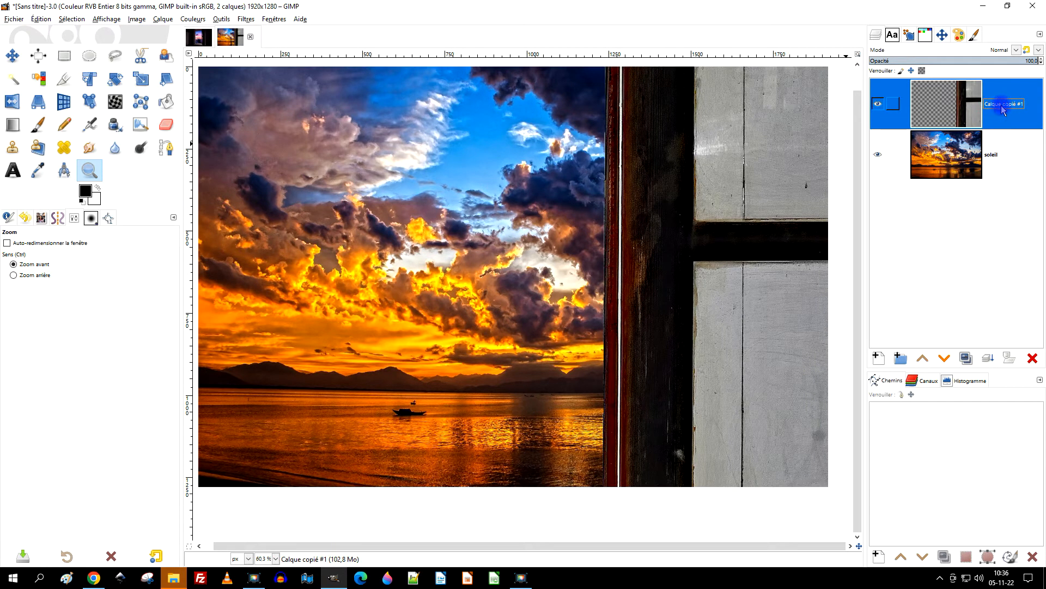
{"action": "type", "text": "fen"}
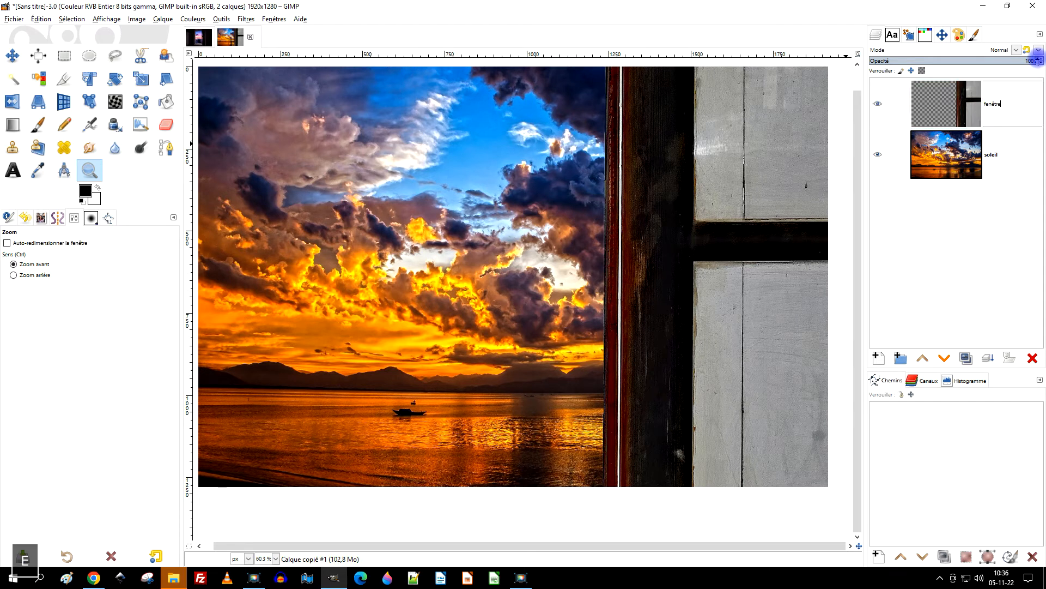
{"action": "type", "text": "être"}
{"action": "key", "text": "Return"}
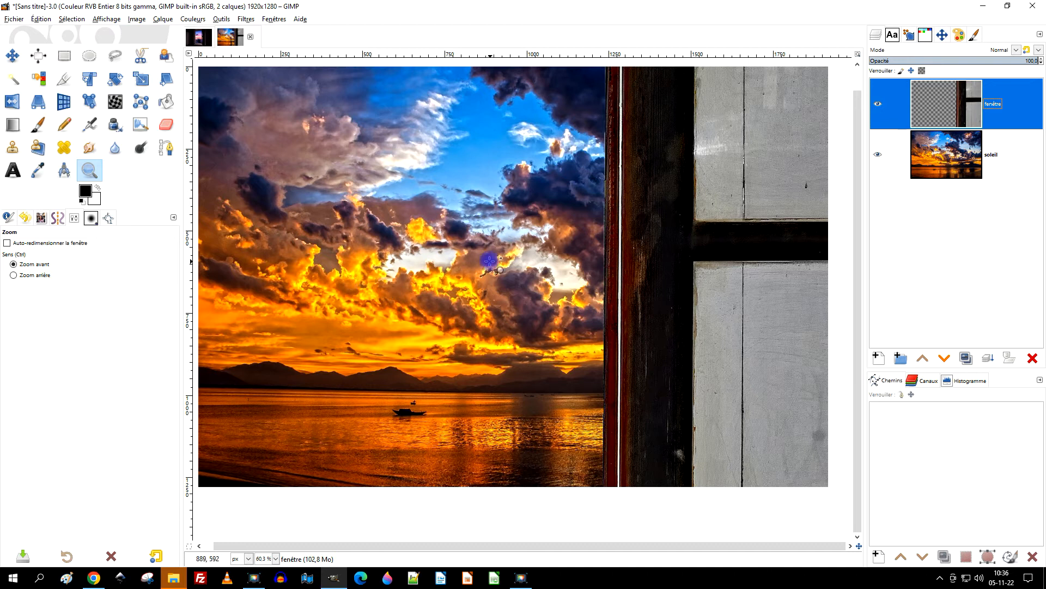
- Scale the "fenêtre" layer proportionally down to about 1973 × 1315 px and place it over the canvas
{"action": "scroll", "coordinate": [490, 261], "scroll_direction": "down", "scroll_amount": 2}
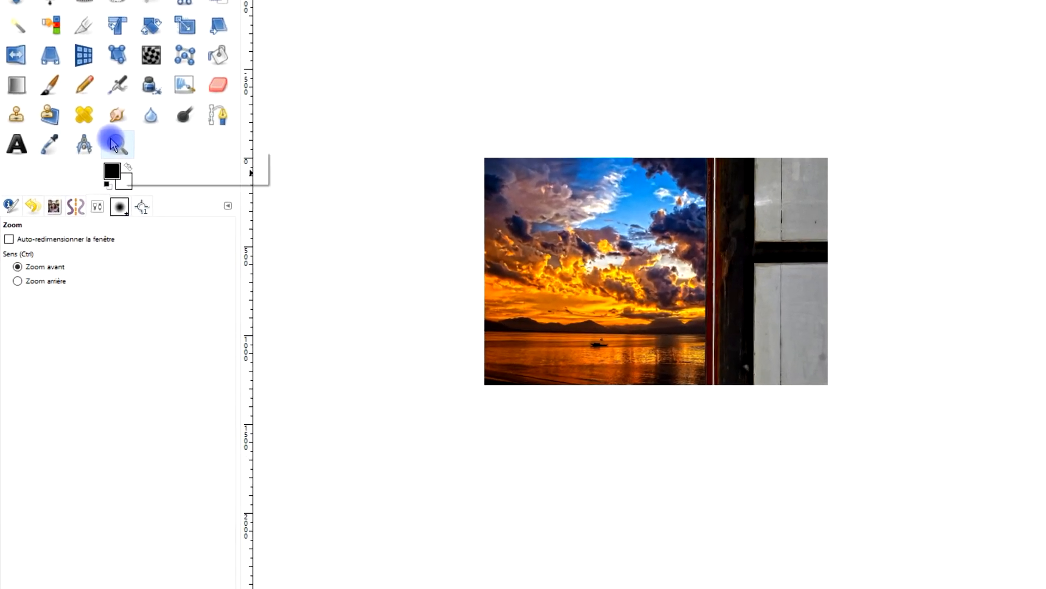
{"action": "left_click", "coordinate": [45, 283]}
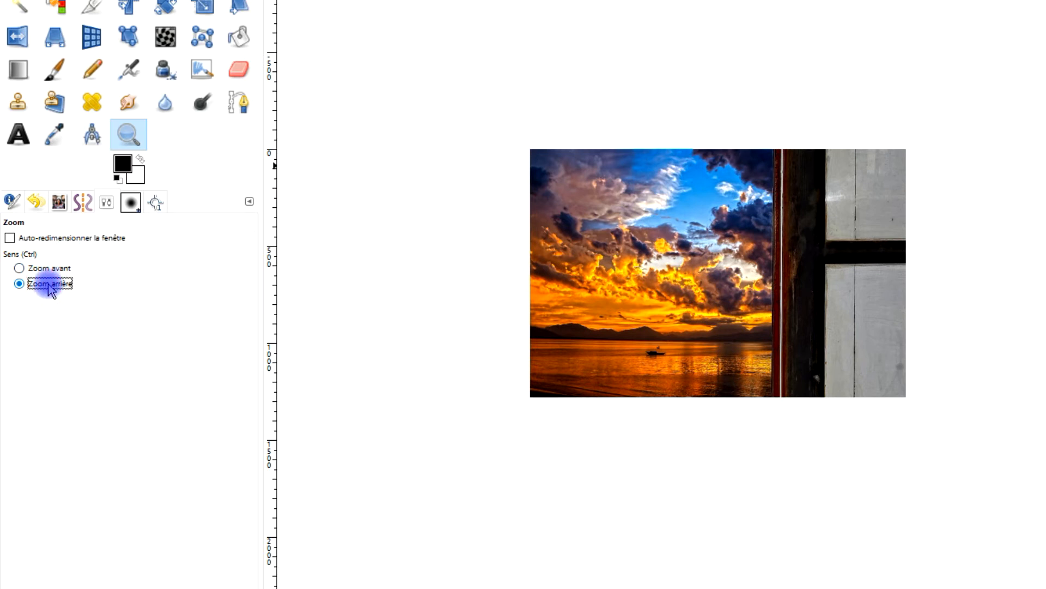
{"action": "left_click_drag", "start_coordinate": [505, 117], "coordinate": [963, 513]}
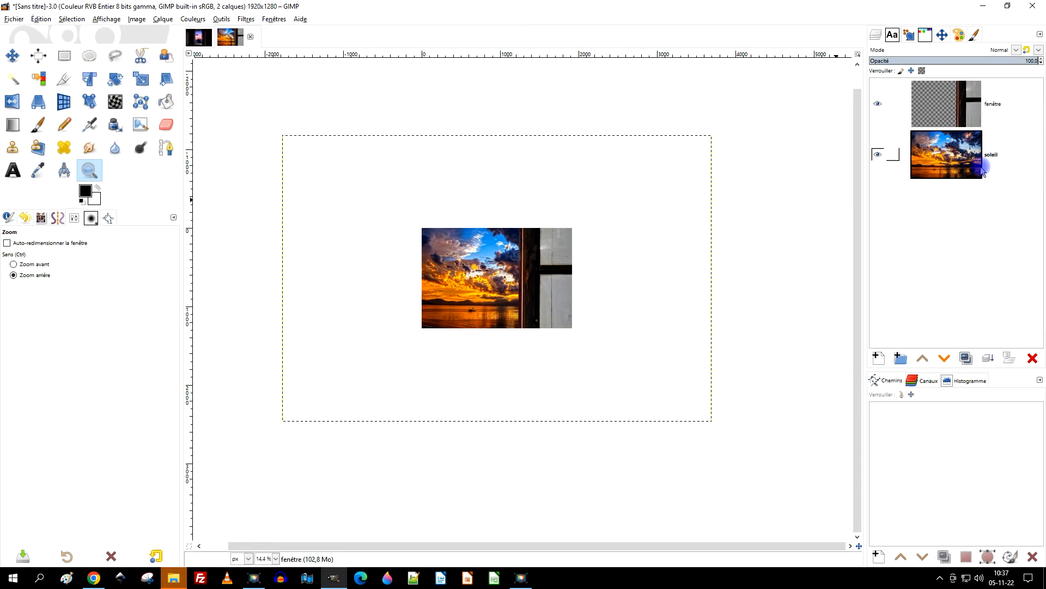
{"action": "left_click", "coordinate": [983, 171]}
{"action": "left_click", "coordinate": [995, 113]}
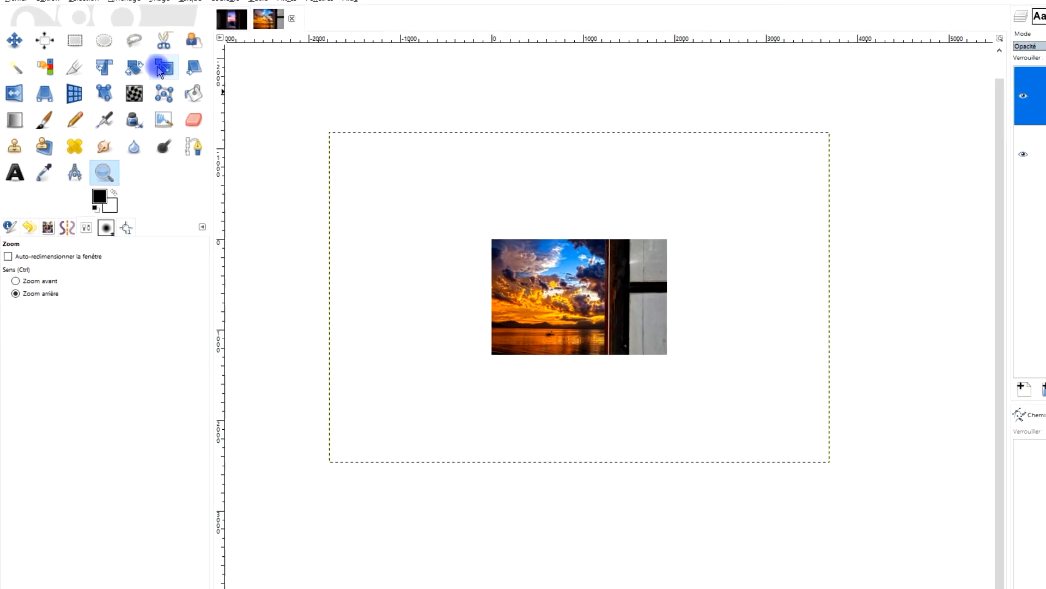
{"action": "left_click", "coordinate": [158, 72]}
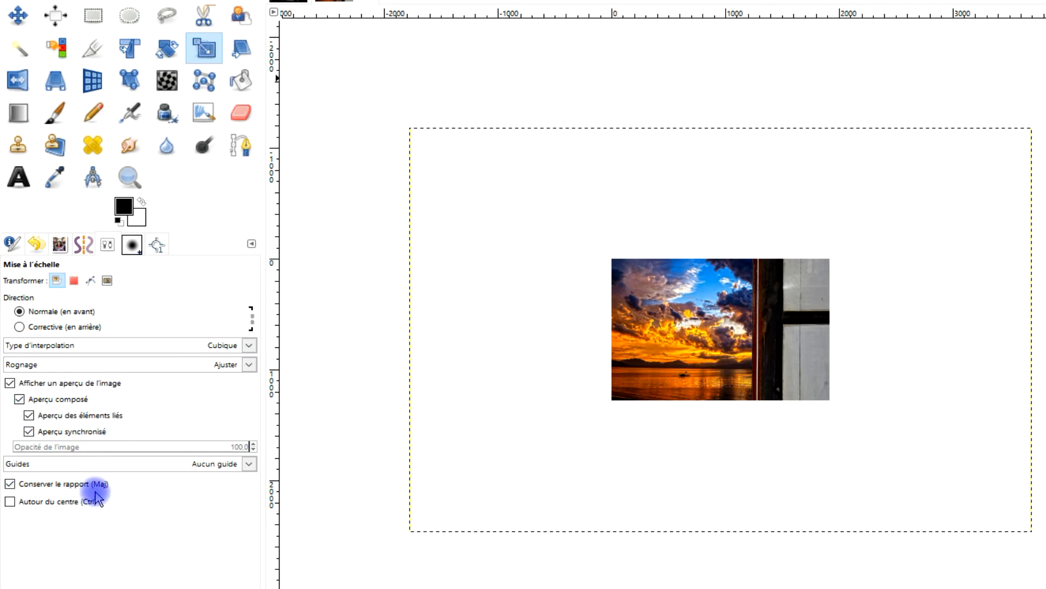
{"action": "left_click", "coordinate": [751, 321]}
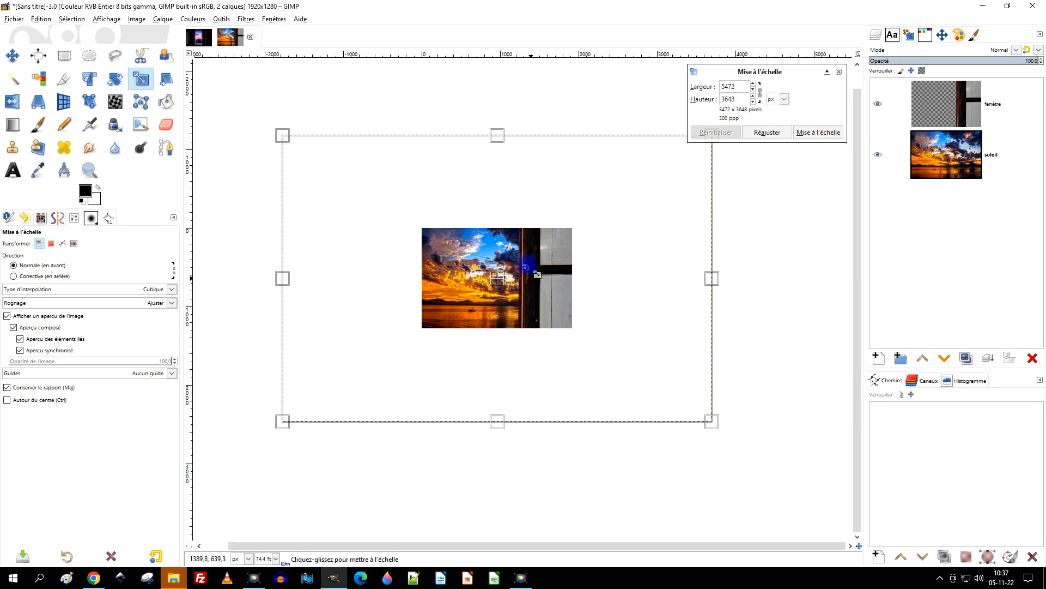
{"action": "left_click_drag", "start_coordinate": [278, 133], "coordinate": [463, 255]}
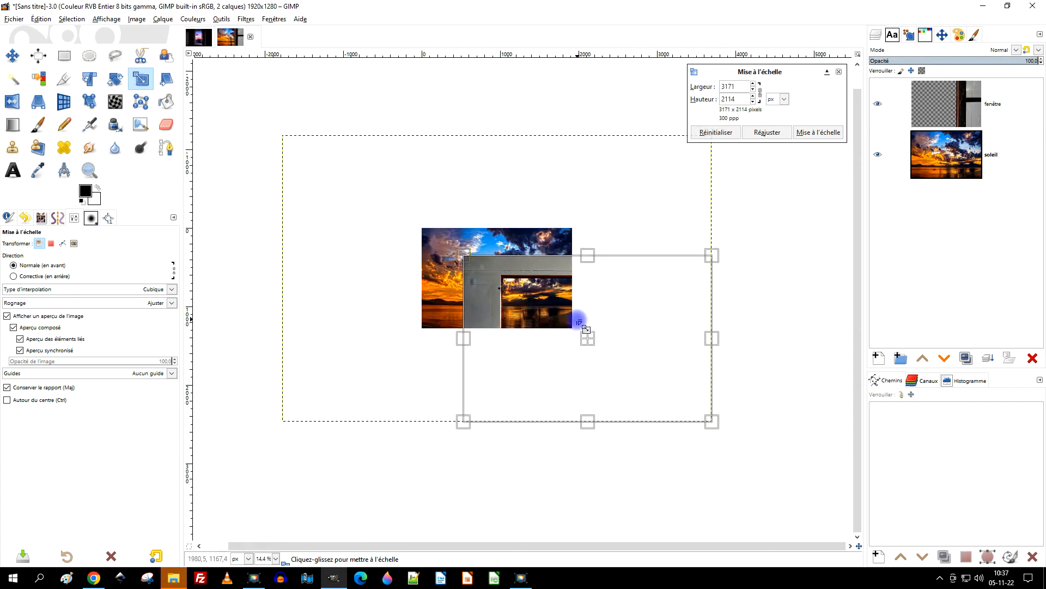
{"action": "left_click_drag", "start_coordinate": [586, 337], "coordinate": [501, 286]}
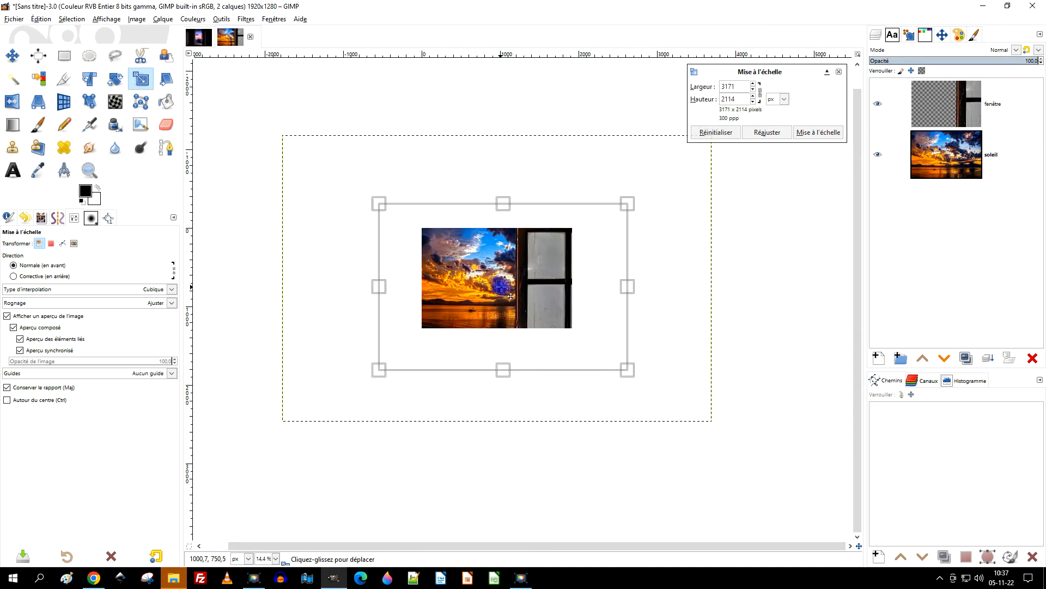
{"action": "left_click_drag", "start_coordinate": [380, 204], "coordinate": [503, 288]}
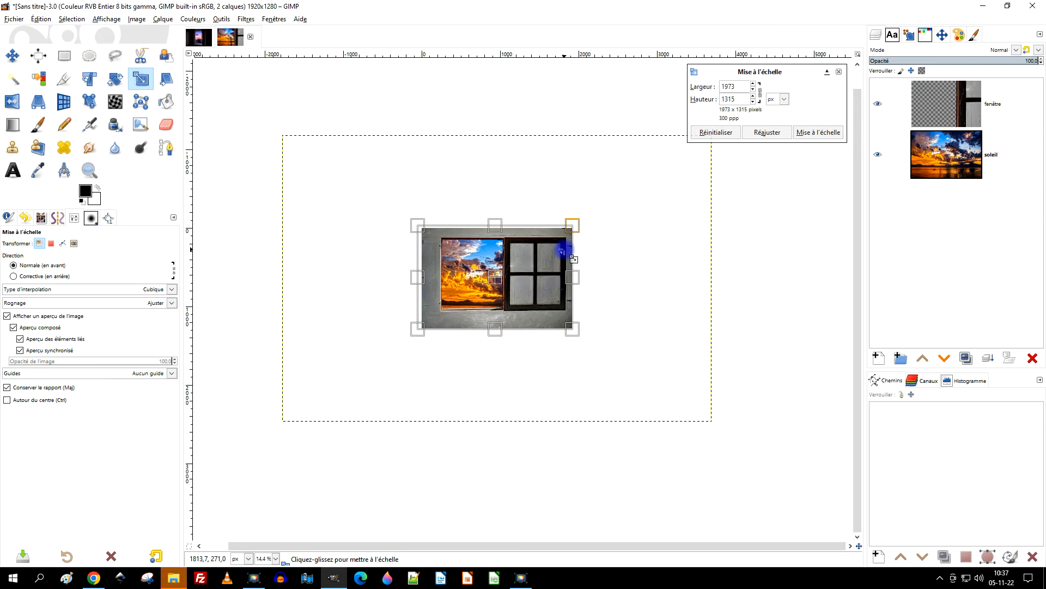
- Adjust the "fenêtre" layer's scaling to 1953 × 1302 px so it covers the whole canvas, and apply the transformation
{"action": "scroll", "coordinate": [526, 294], "scroll_direction": "up", "scroll_amount": 4}
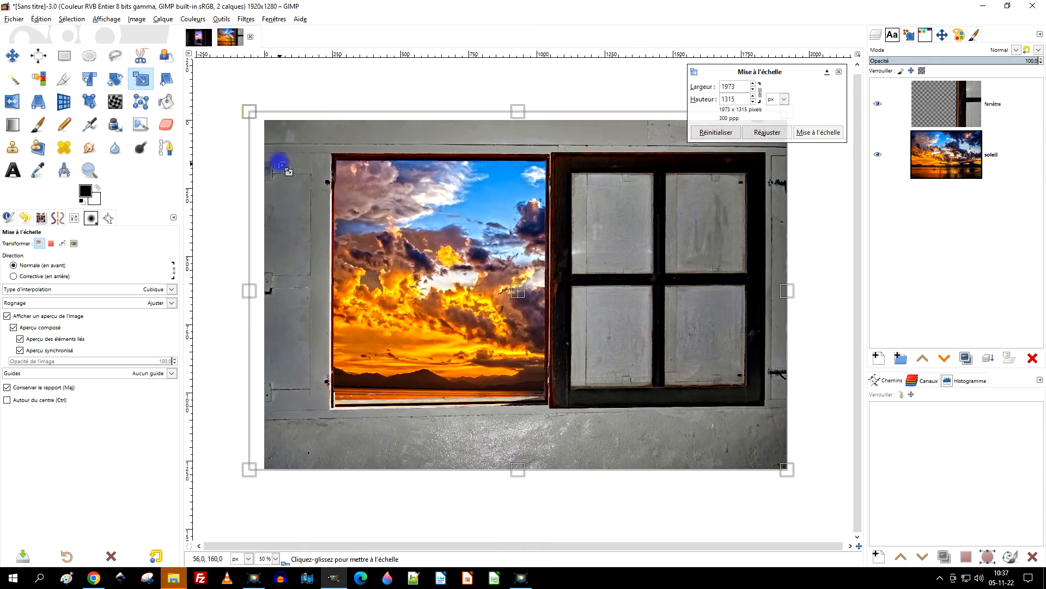
{"action": "mouse_move", "coordinate": [250, 111]}
{"action": "left_mouse_down"}
{"action": "mouse_move", "coordinate": [267, 131]}
{"action": "mouse_move", "coordinate": [263, 120]}
{"action": "left_mouse_up"}
{"action": "left_click_drag", "start_coordinate": [525, 298], "coordinate": [534, 308]}
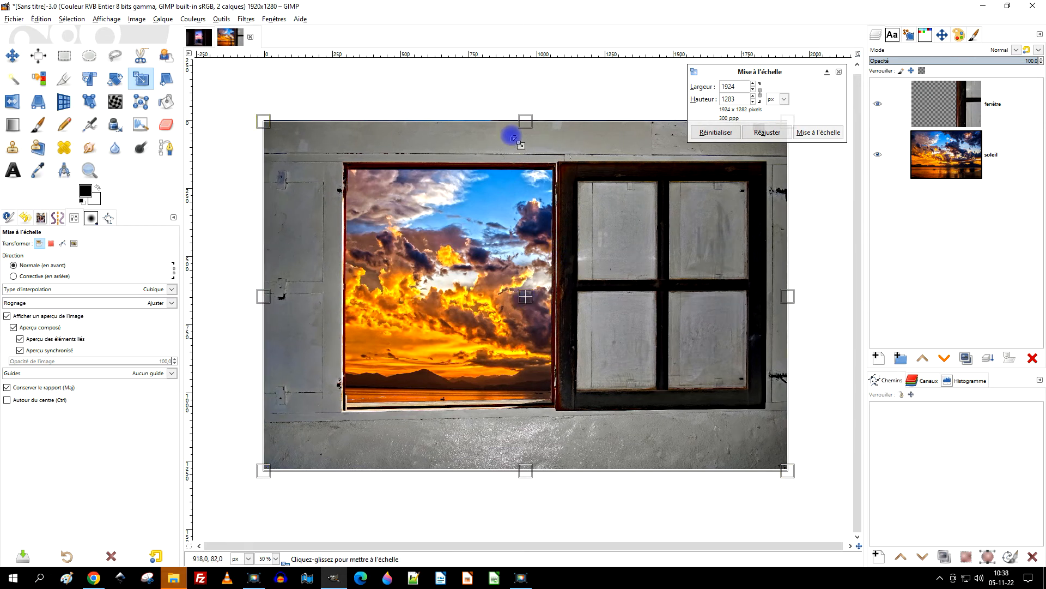
{"action": "left_click_drag", "start_coordinate": [264, 117], "coordinate": [255, 111]}
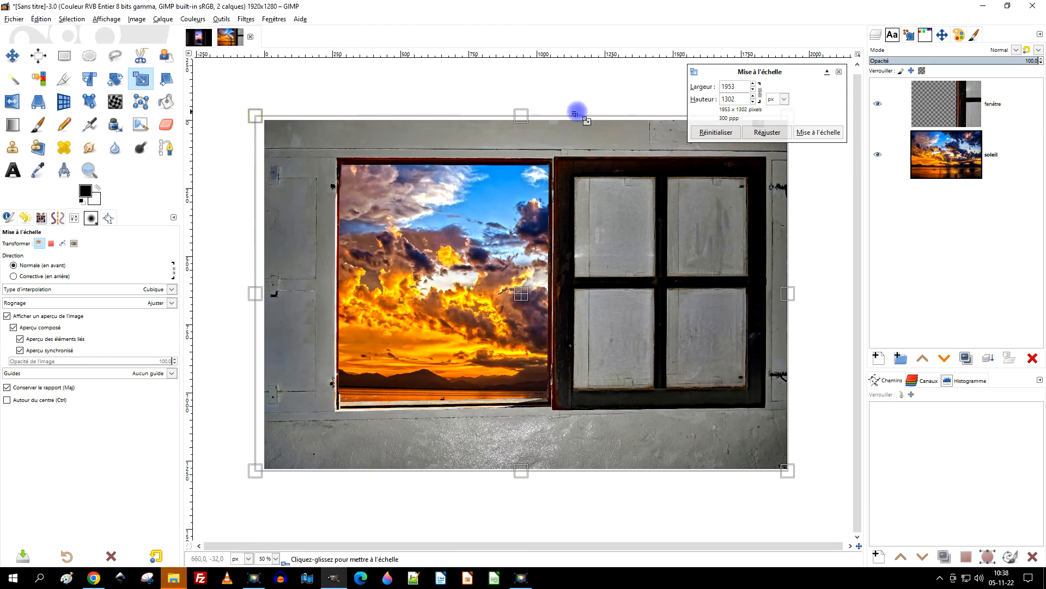
{"action": "left_click", "coordinate": [827, 134]}
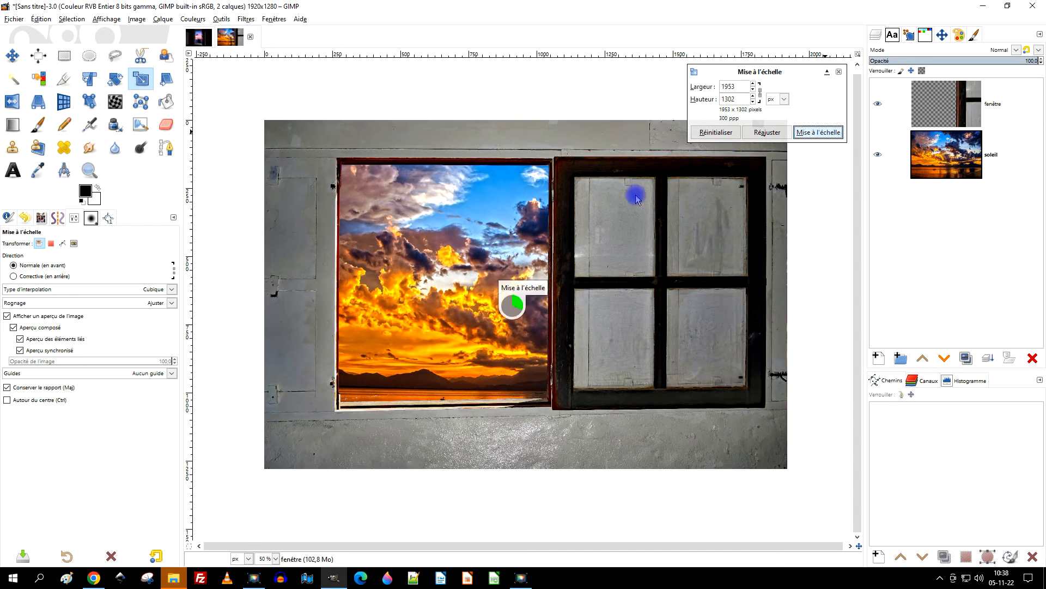
- Move the "soleil" layer upward so the sea and the boat sit inside the window opening
{"action": "left_click", "coordinate": [962, 168]}
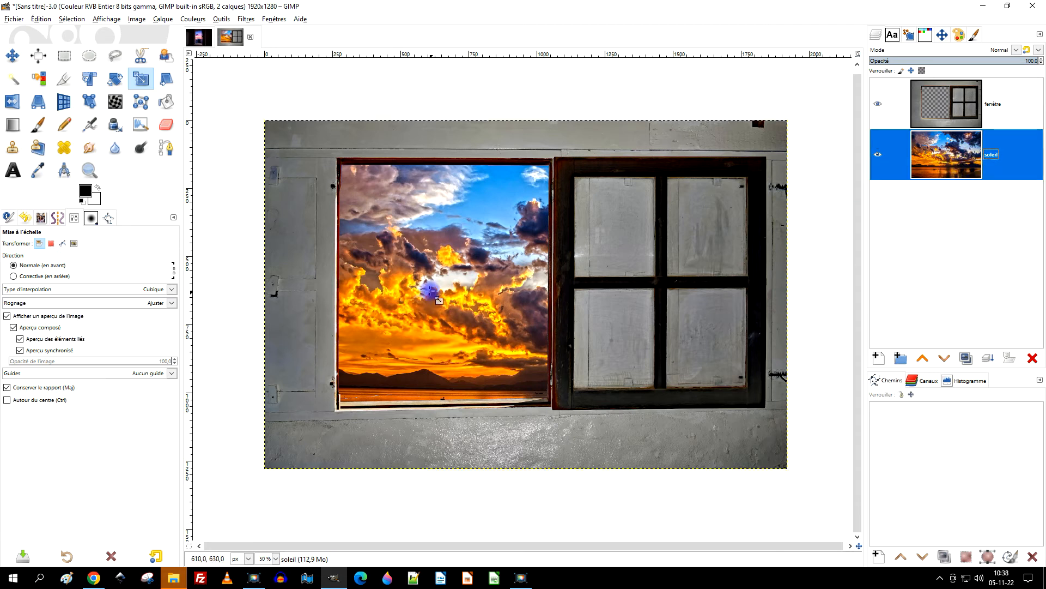
{"action": "left_click", "coordinate": [13, 57]}
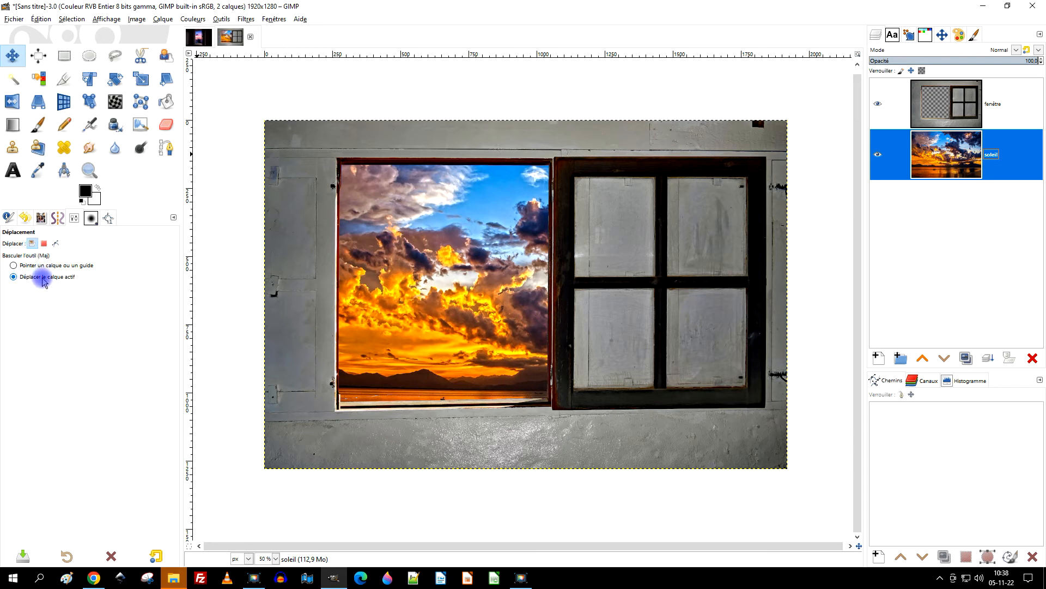
{"action": "left_click", "coordinate": [951, 154]}
{"action": "left_click", "coordinate": [456, 323]}
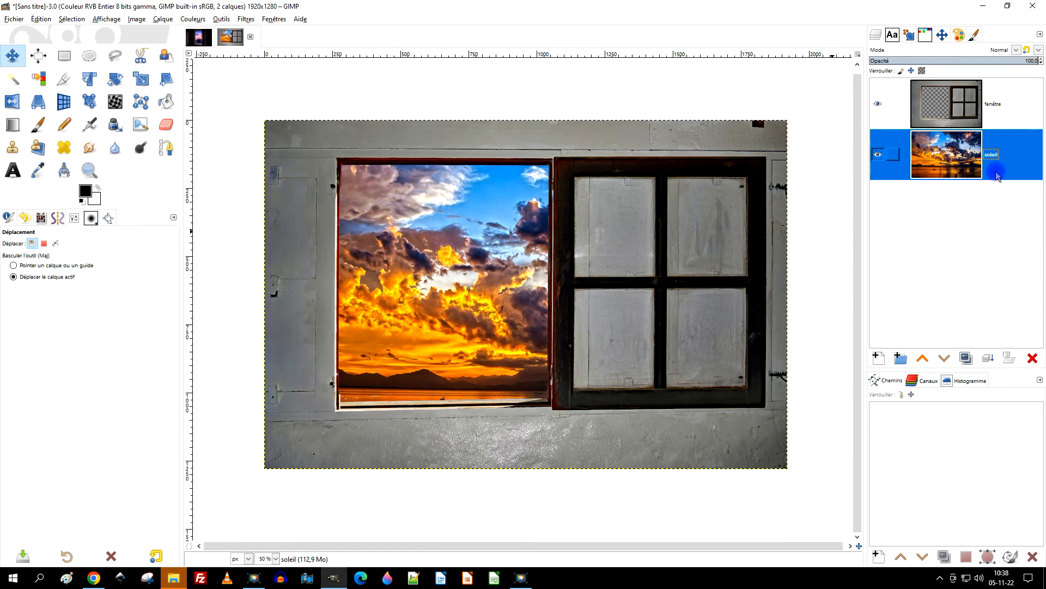
{"action": "left_click_drag", "start_coordinate": [491, 328], "coordinate": [586, 311]}
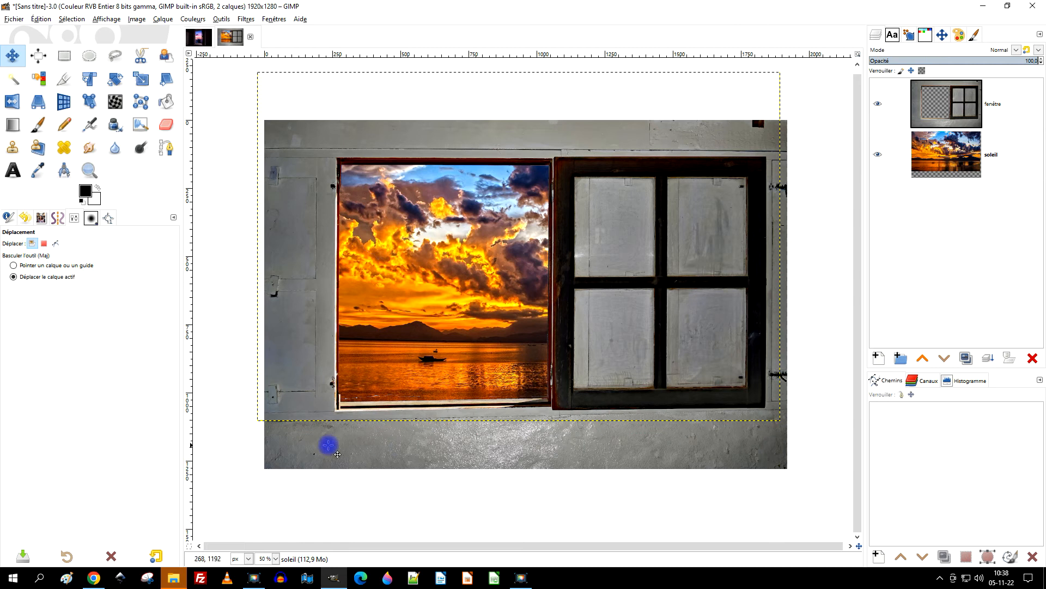
- Resize the "soleil" layer's boundary to the dimensions of the image
{"action": "right_click", "coordinate": [979, 139]}
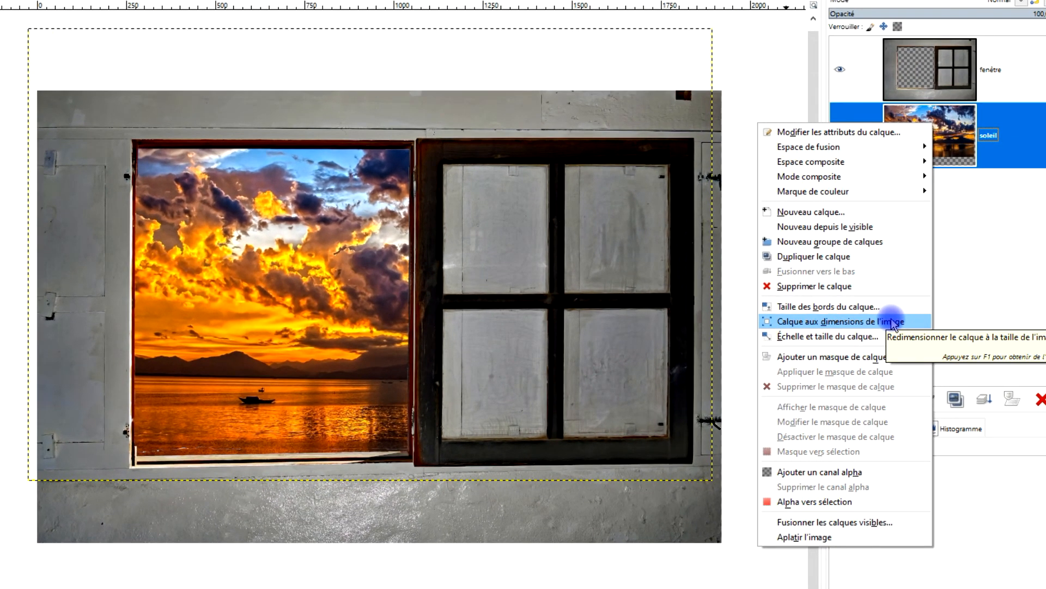
{"action": "left_click", "coordinate": [892, 322]}
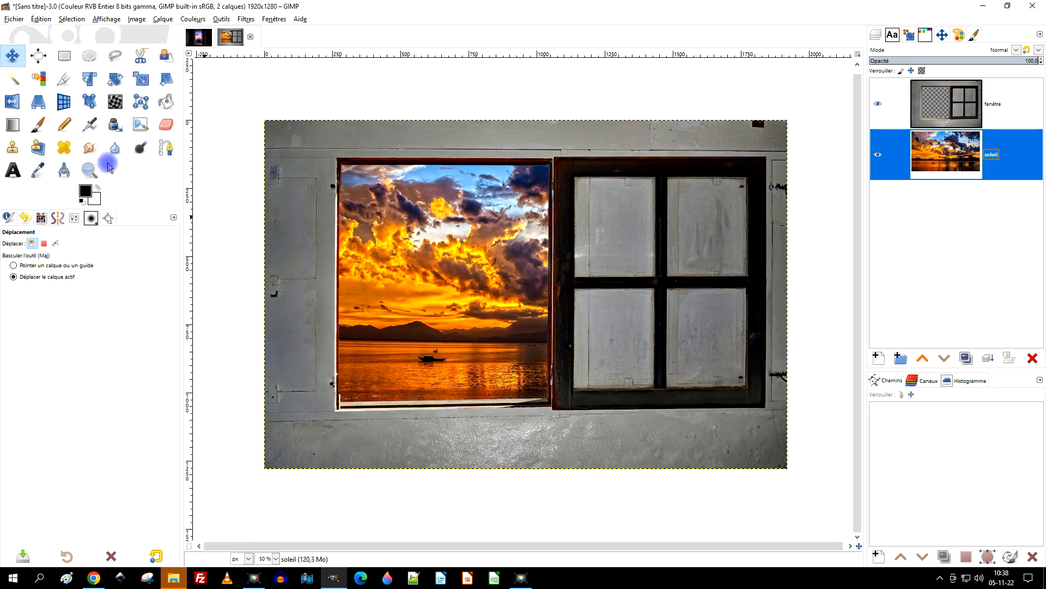
{"action": "left_click", "coordinate": [89, 170]}
{"action": "left_click_drag", "start_coordinate": [258, 115], "coordinate": [800, 480]}
{"action": "left_click", "coordinate": [24, 264]}
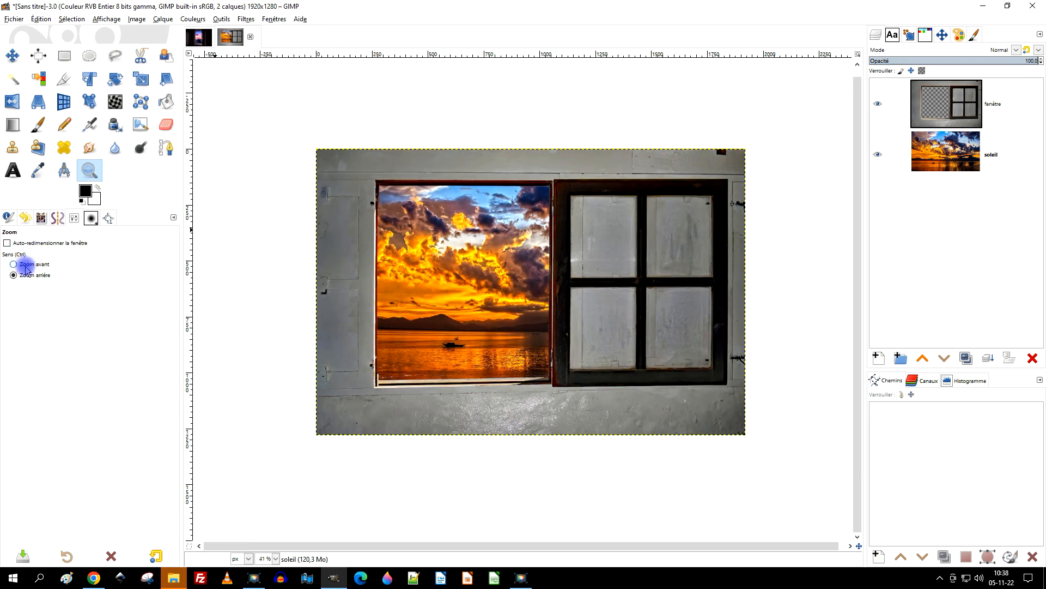
{"action": "left_click_drag", "start_coordinate": [311, 145], "coordinate": [694, 408]}
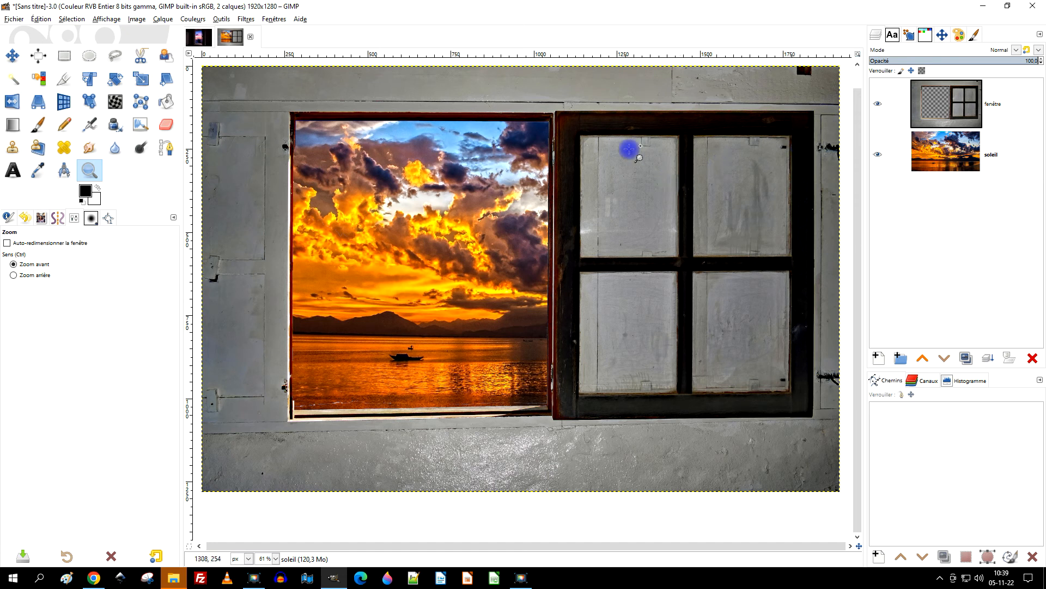
- Switch to the browser and review the transparent window photo's Pixabay page with its available download sizes
{"action": "left_click", "coordinate": [983, 6]}
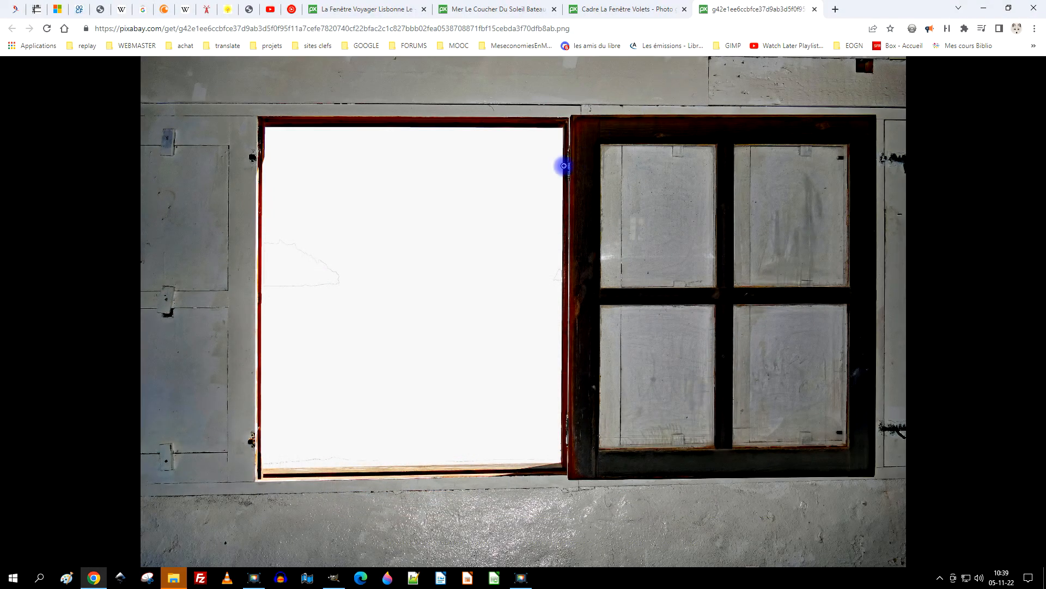
{"action": "left_click", "coordinate": [629, 9]}
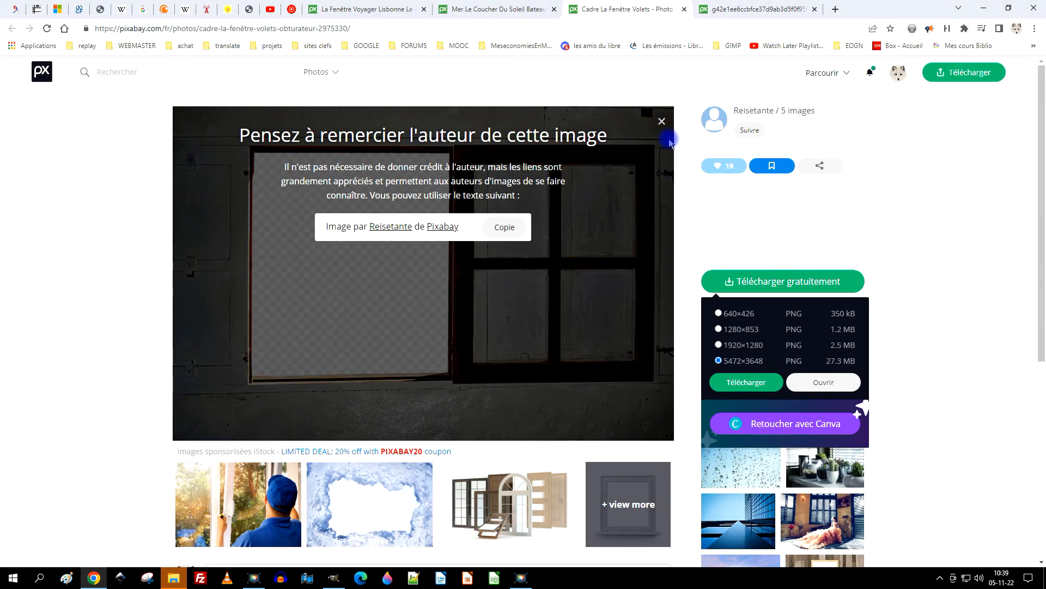
{"action": "left_click", "coordinate": [662, 120]}
{"action": "left_click", "coordinate": [738, 279]}
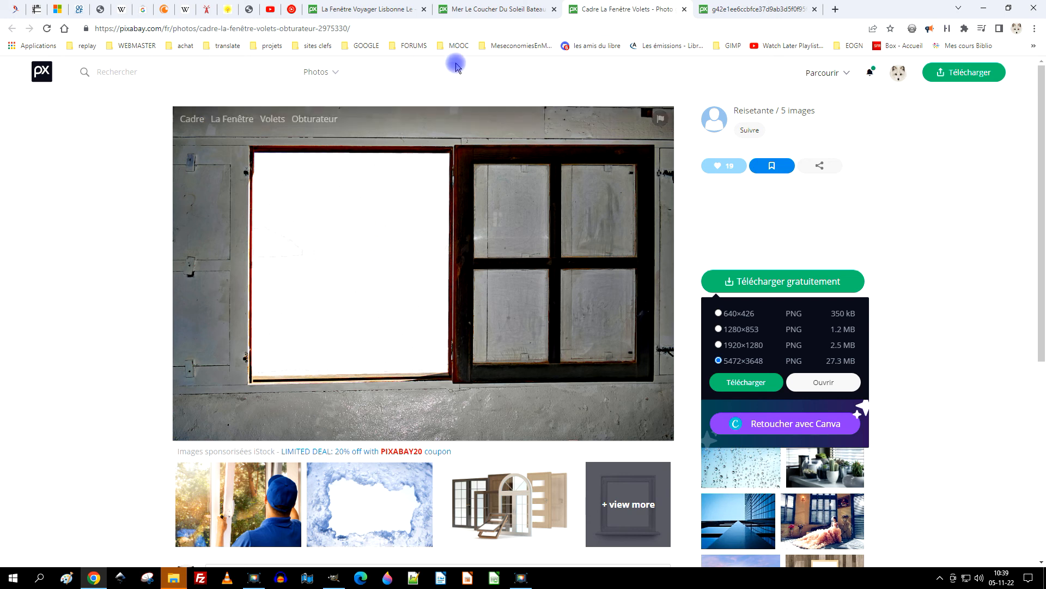
- Compare the sunset and Lisbon window photo pages, check the Lisbon photo's download sizes, and return to GIMP
{"action": "left_click", "coordinate": [468, 10]}
{"action": "left_click", "coordinate": [405, 9]}
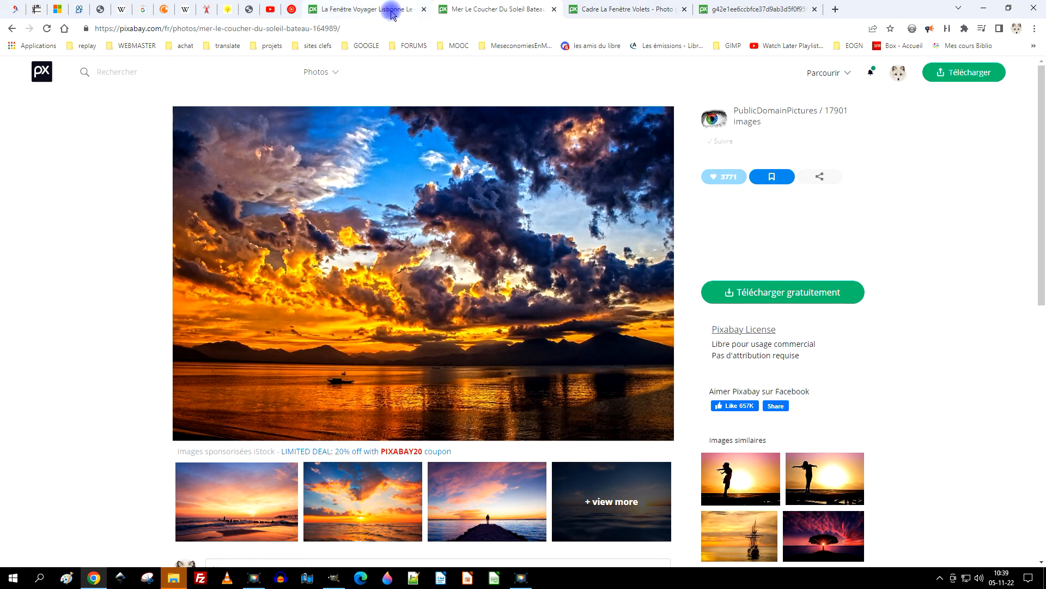
{"action": "scroll", "coordinate": [532, 264], "scroll_direction": "up", "scroll_amount": 3}
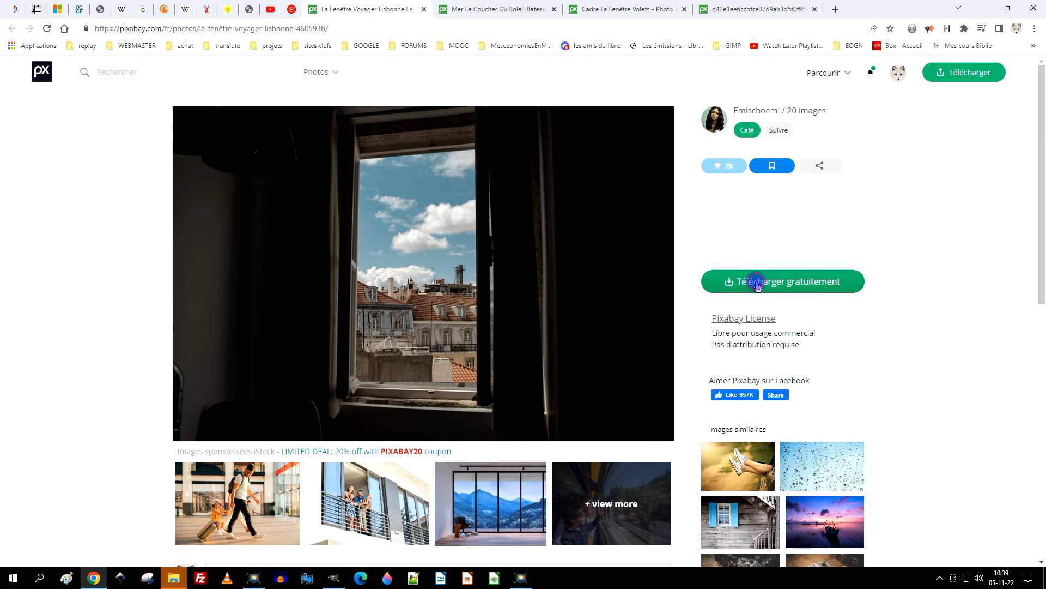
{"action": "left_click", "coordinate": [728, 280]}
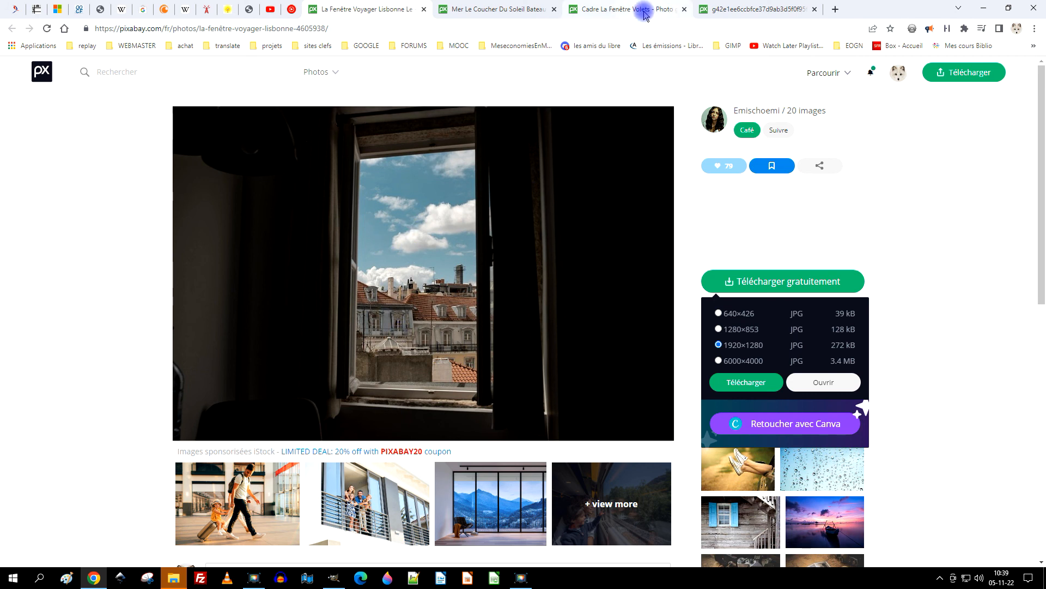
{"action": "left_click", "coordinate": [579, 16]}
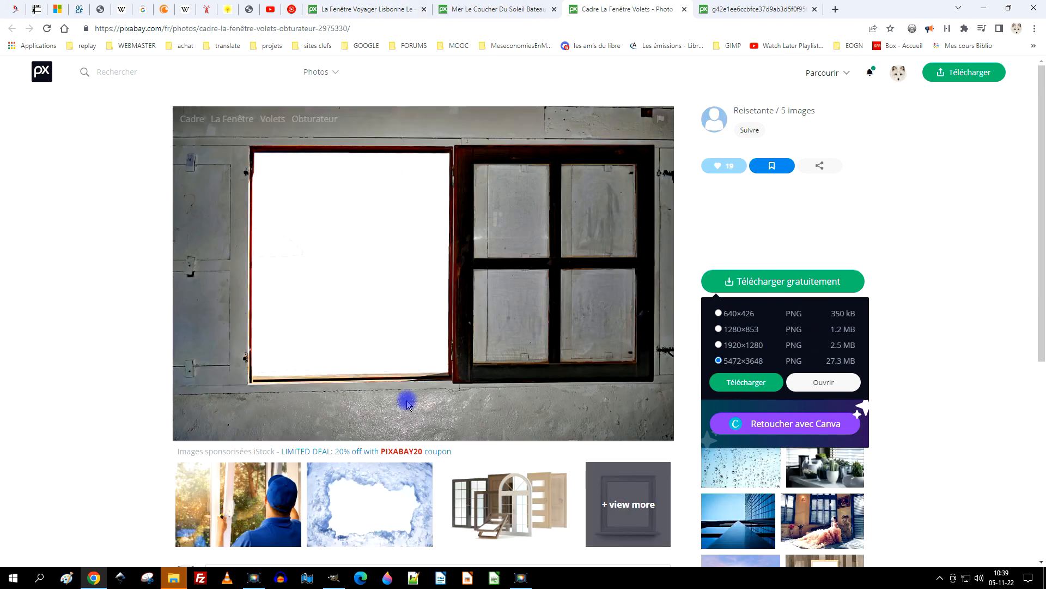
{"action": "left_click", "coordinate": [333, 578]}
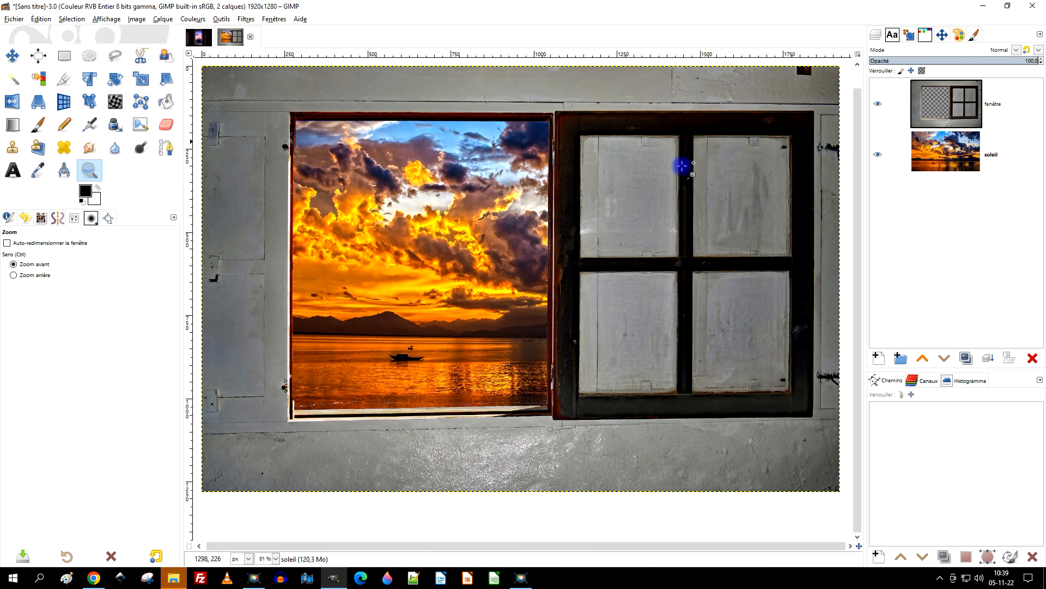